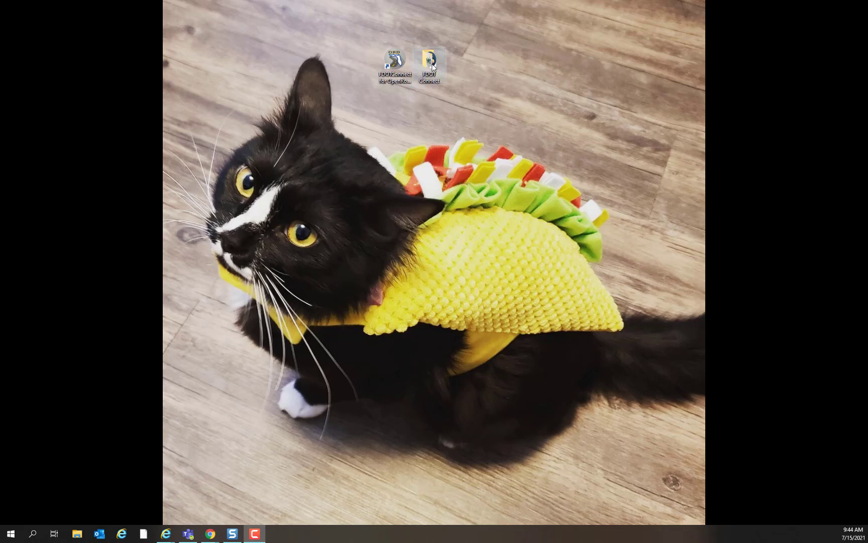
Step: Open the FDOT Connect desktop folder, enlarge its window and launch the Workspace Doctor shortcut
drag(432, 64, 500, 64)
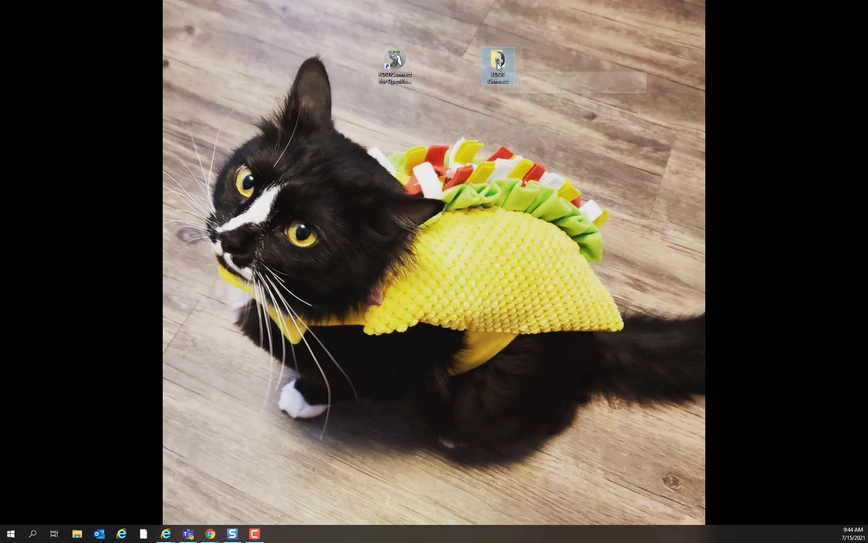
click(395, 61)
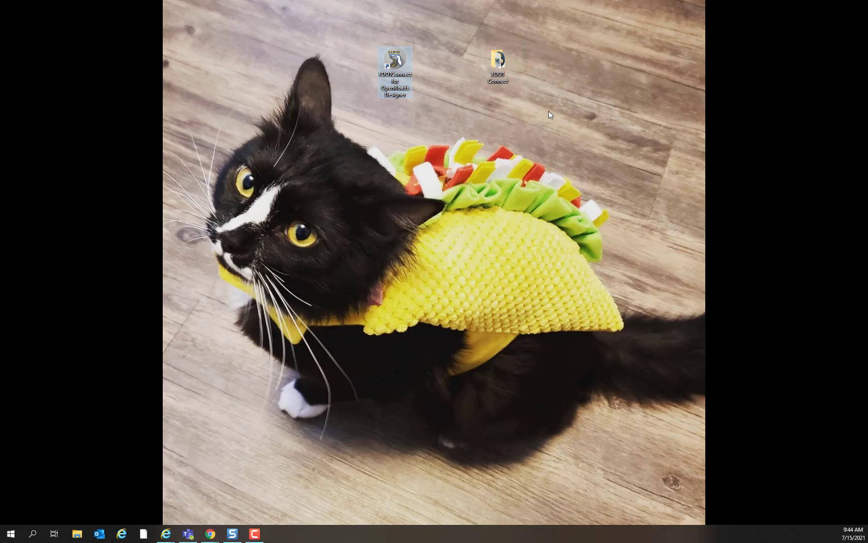
double_click(508, 70)
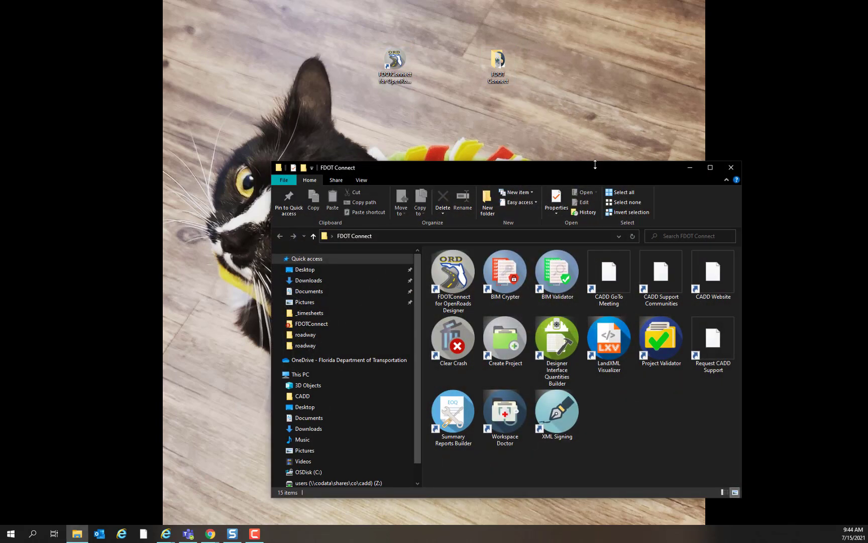
drag(595, 164, 595, 111)
click(522, 372)
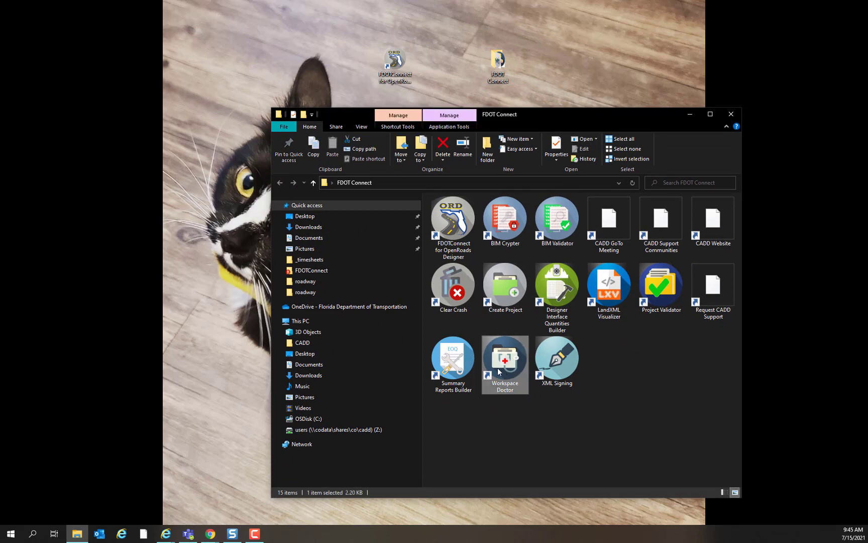
double_click(504, 363)
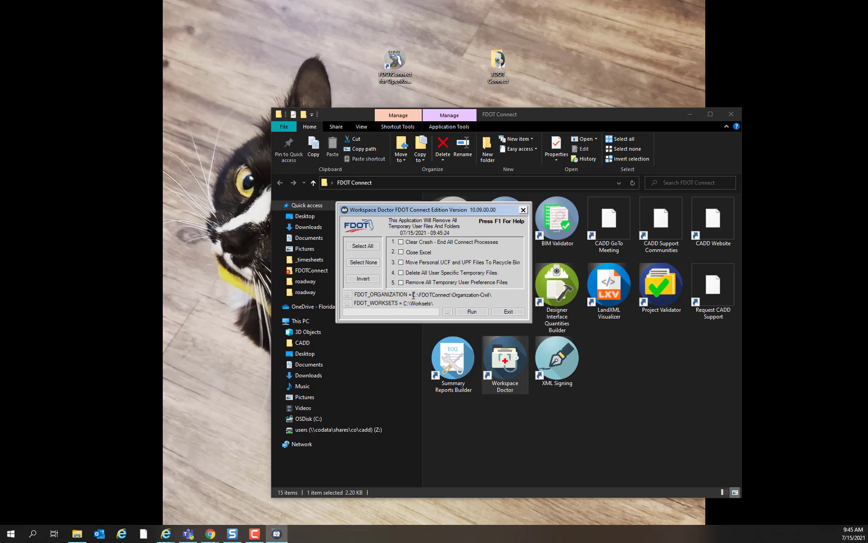
drag(413, 295, 507, 295)
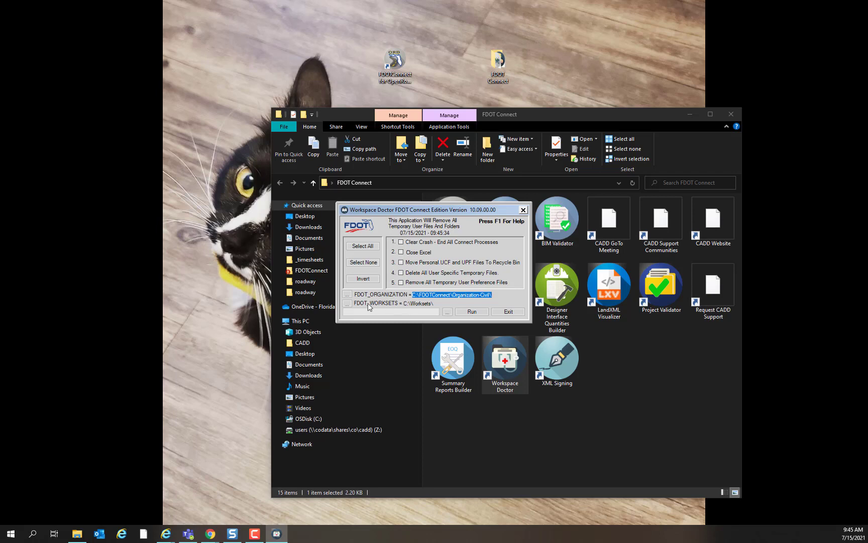
click(403, 303)
mouse_move(436, 286)
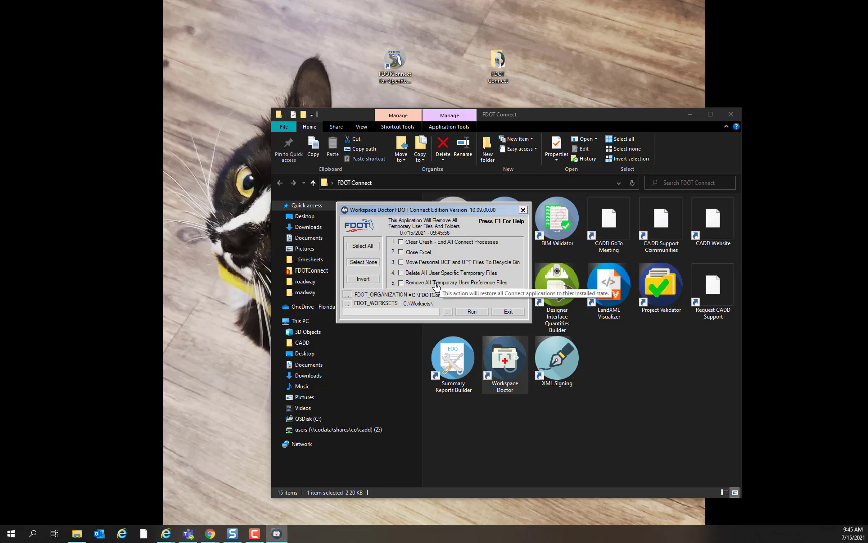
click(348, 304)
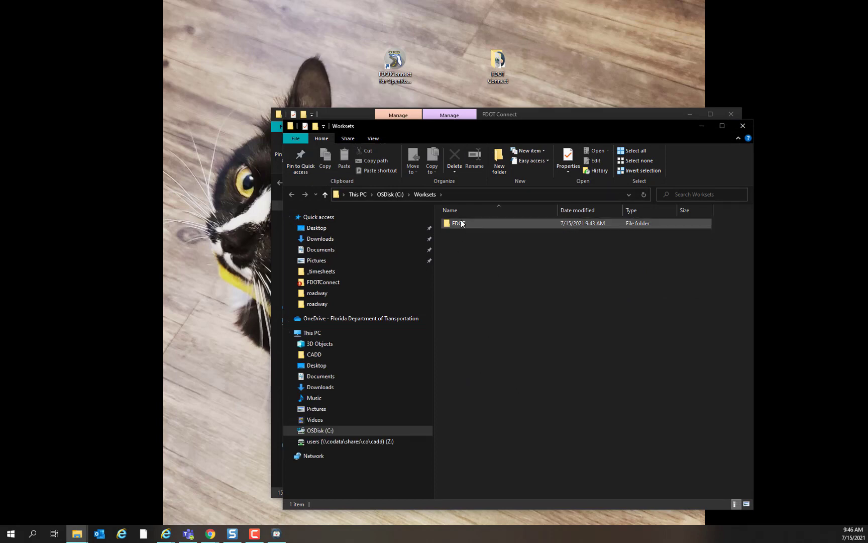
double_click(461, 222)
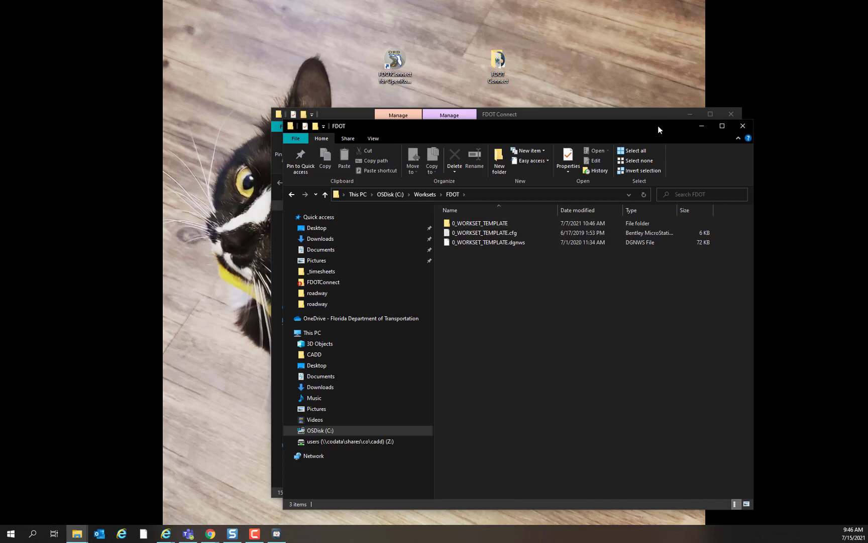
click(743, 126)
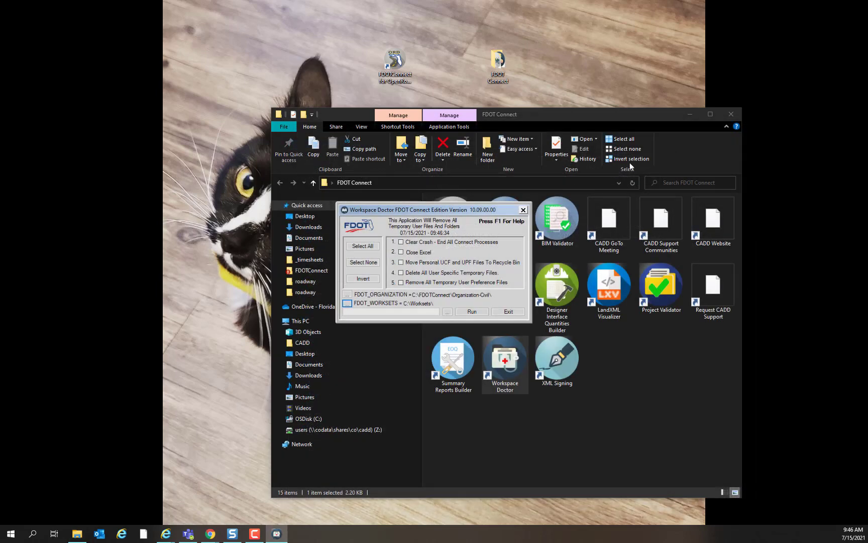
Step: Show the version summary (FDOT 10.9.0, ORD 10.09.00.091) beside Workspace Doctor and view the ORD configuration
click(447, 314)
drag(124, 31, 651, 215)
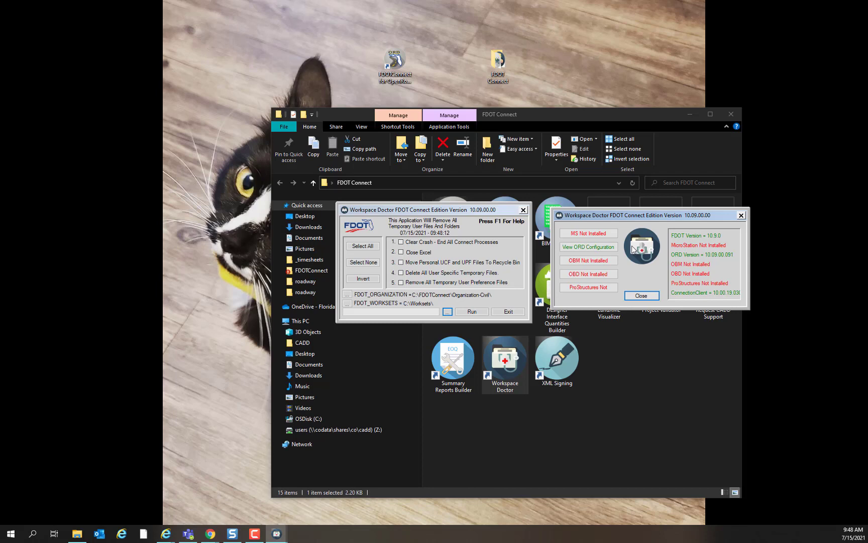
click(586, 249)
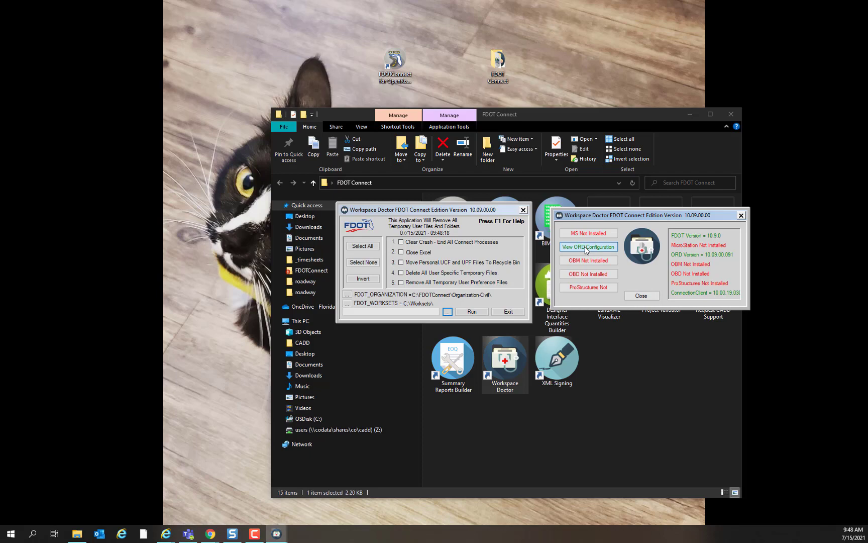
Step: Open ConfigurationSetup.cfg and highlight the _USTN_CUSTOM_CONFIGURATION=C:/FDOTConnect/ line
click(586, 249)
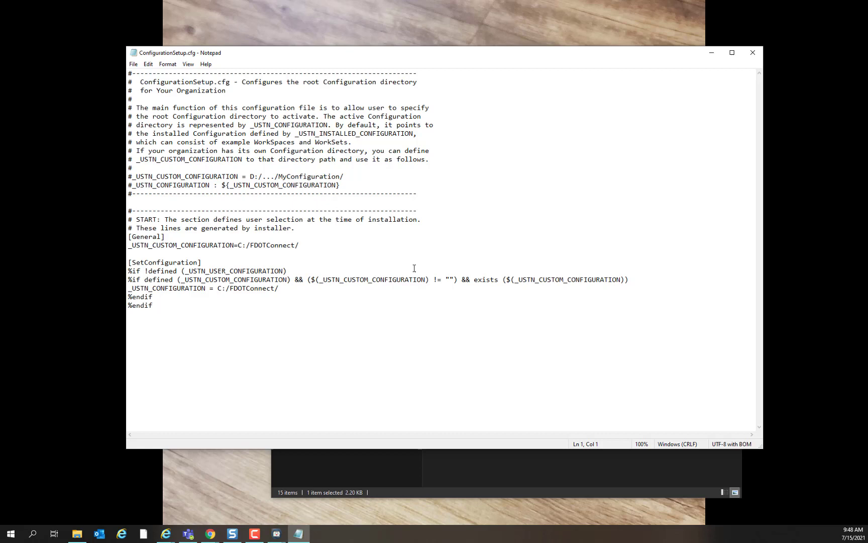
drag(129, 245, 300, 245)
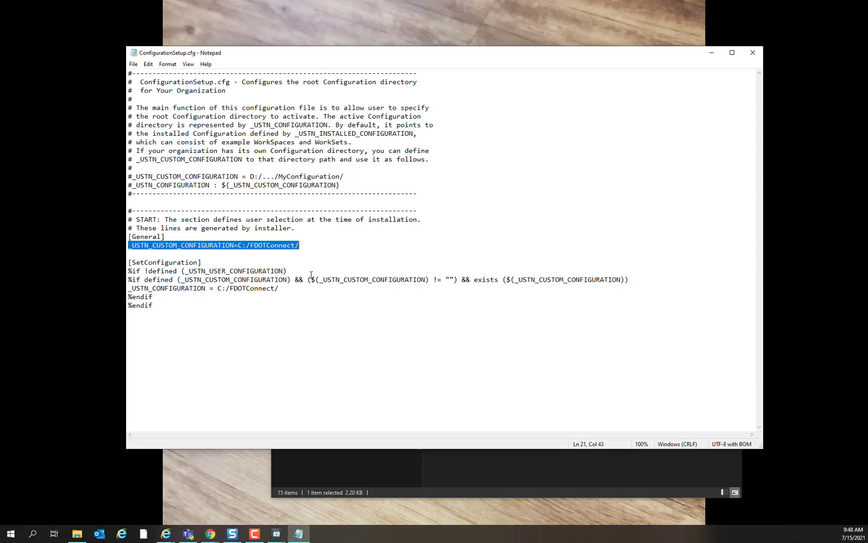
click(326, 247)
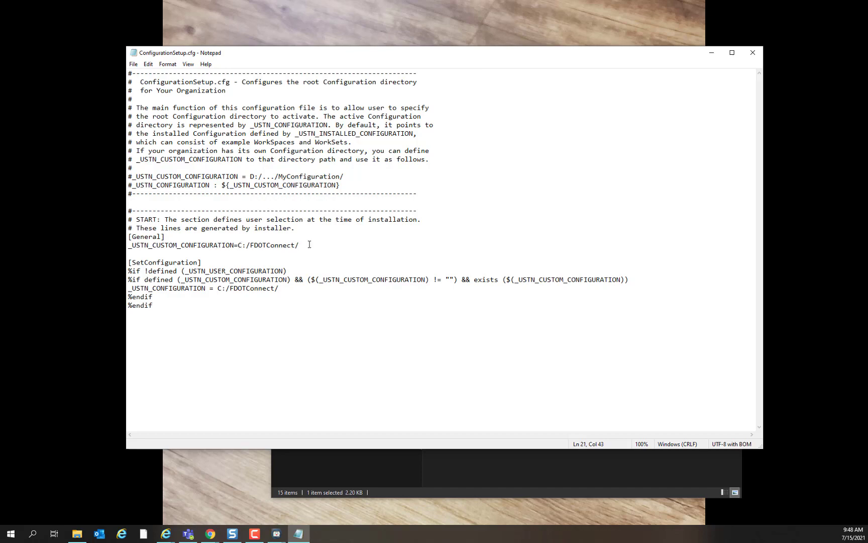
Step: Close Notepad, the version summary and Workspace Doctor
click(750, 53)
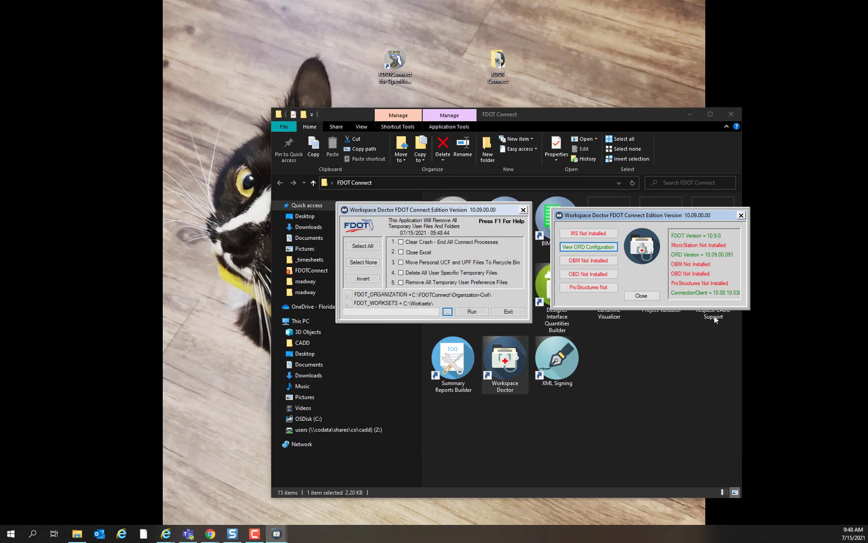
click(642, 295)
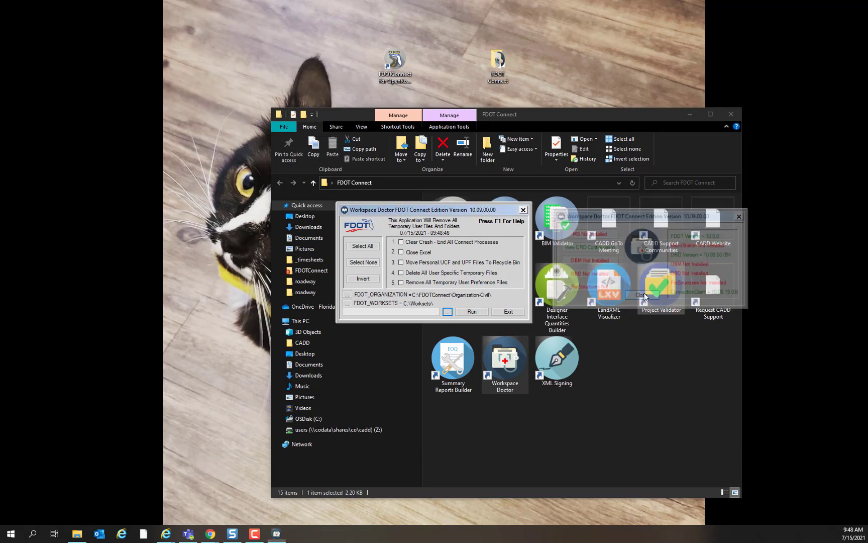
click(523, 210)
click(636, 415)
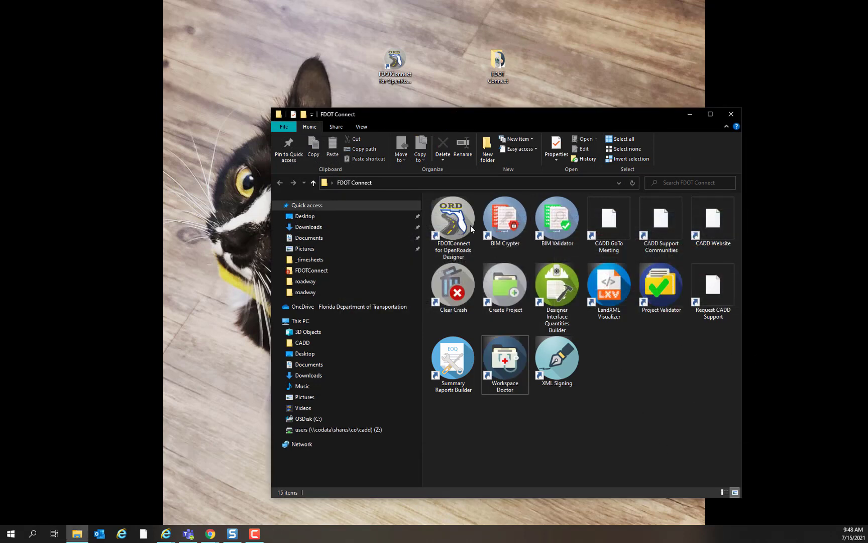
Step: Launch FDOTConnect for OpenRoads Designer with the FDOT WorkSpace and 0_WORKSET_TEMPLATE WorkSet
double_click(450, 222)
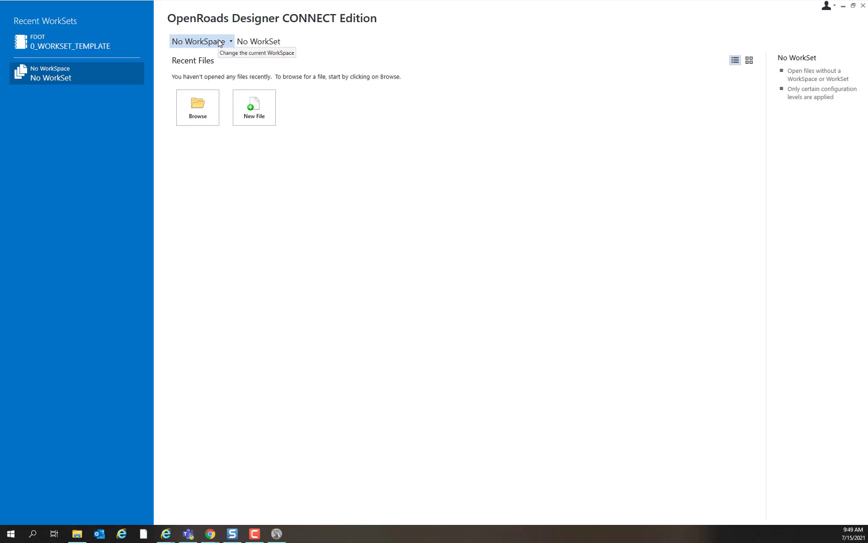
click(220, 43)
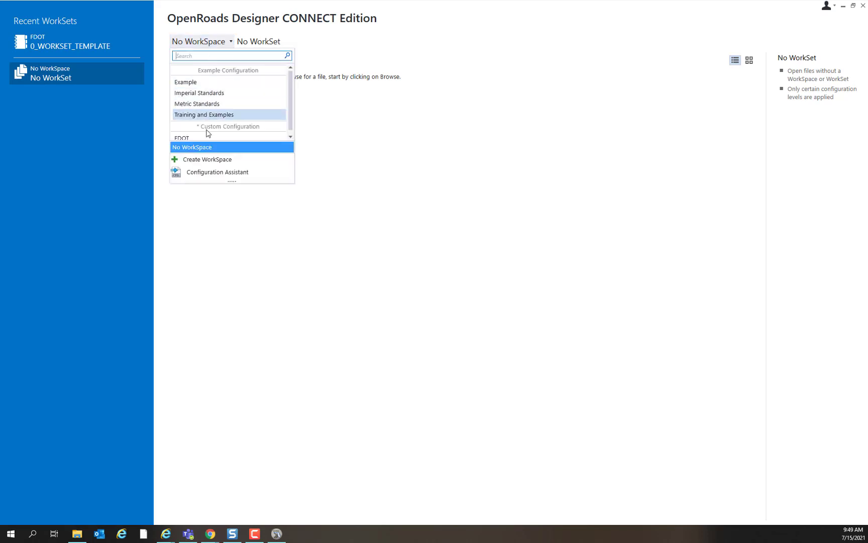
click(205, 136)
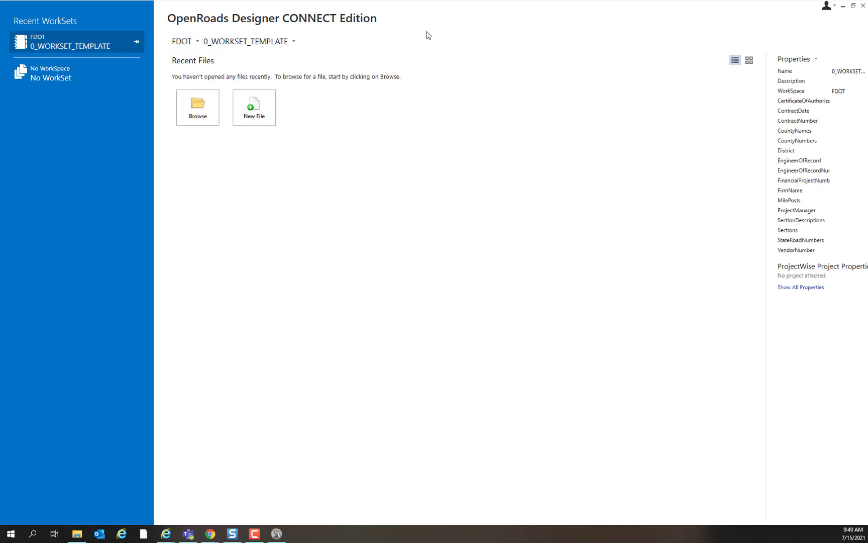
click(277, 45)
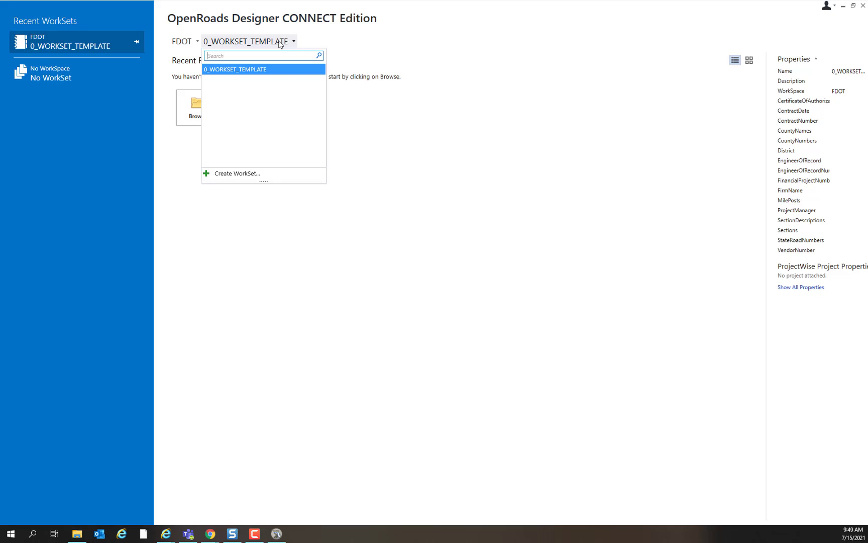
click(312, 28)
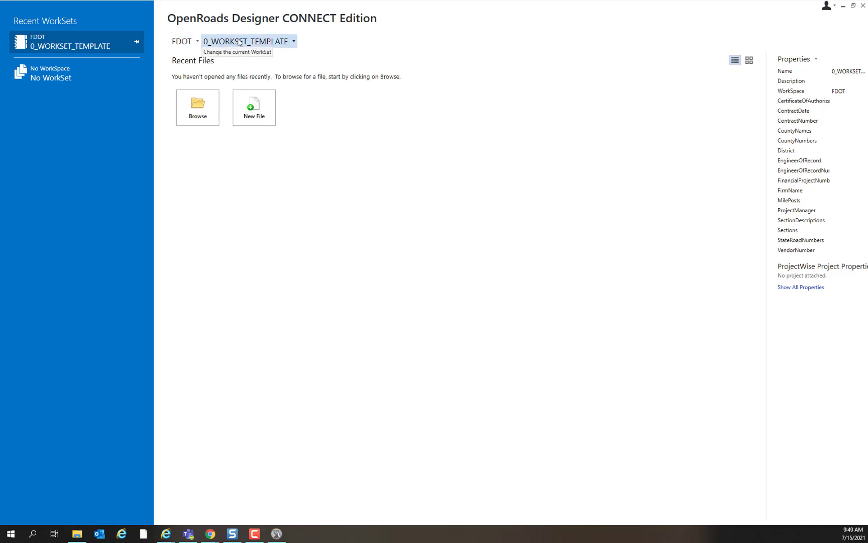
Step: Browse to and open _BlankFile.dgn
click(206, 111)
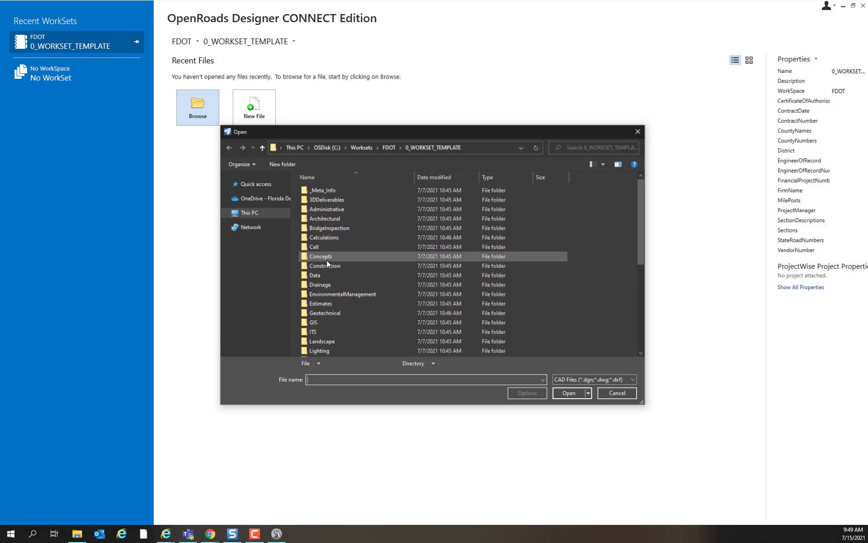
scroll(359, 298, down, 6)
click(339, 352)
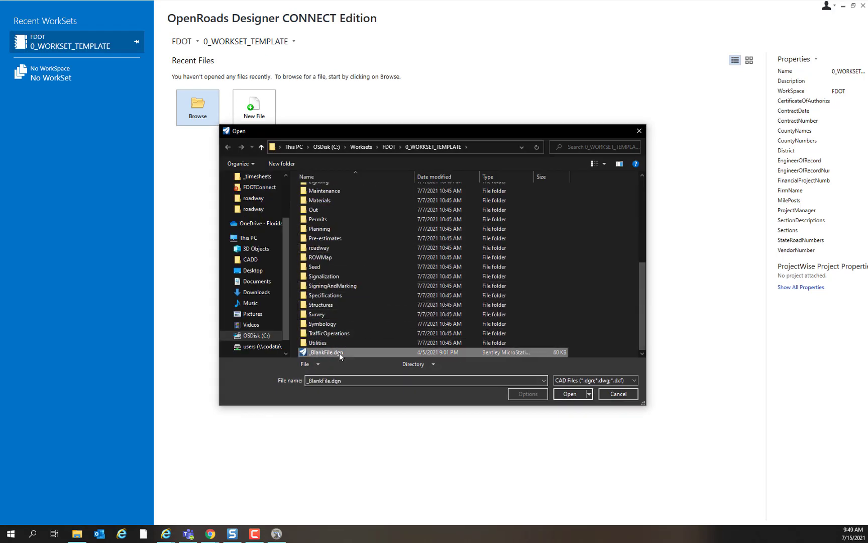
click(570, 394)
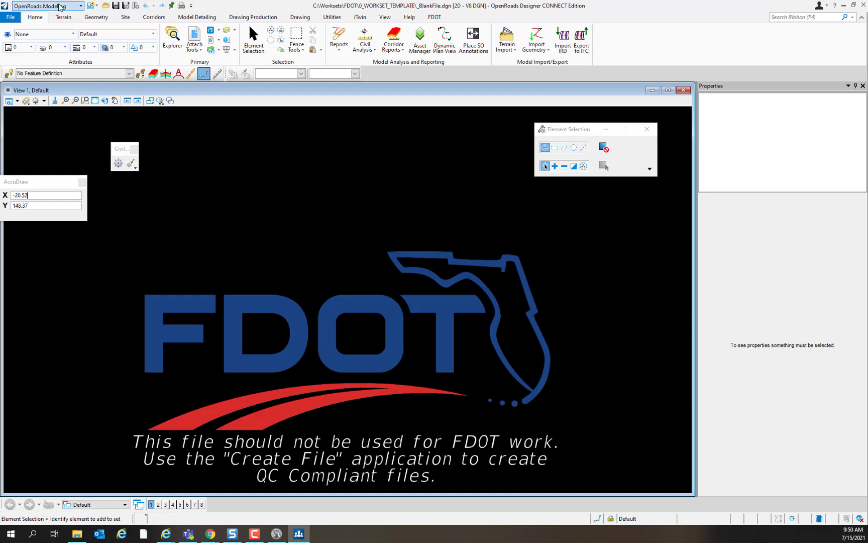
Step: Keep the OpenRoads Modeling workflow, show the FDOT tab, and confirm About lists FDOTConnect 10.09.00.00
click(59, 7)
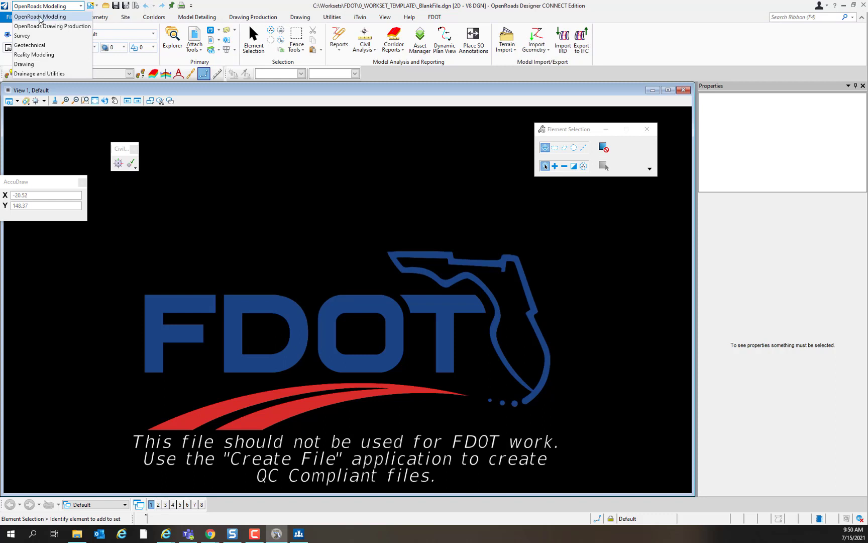
click(40, 17)
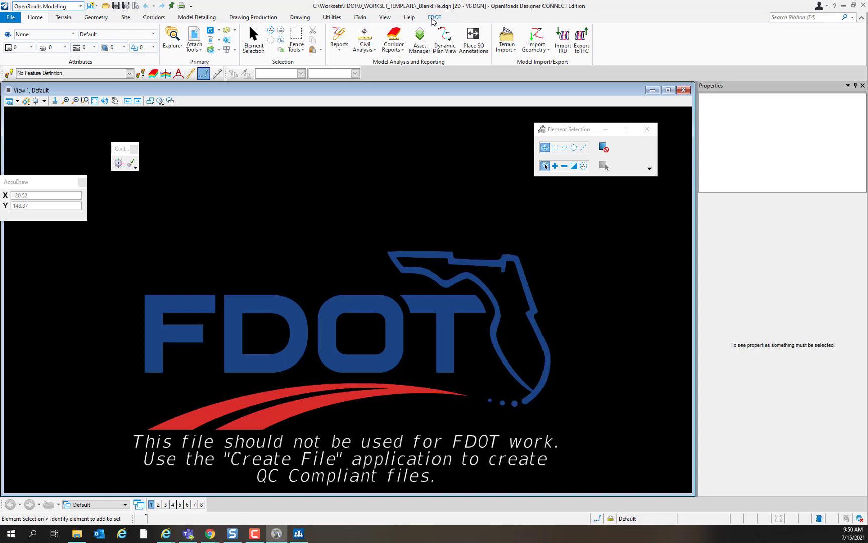
click(435, 17)
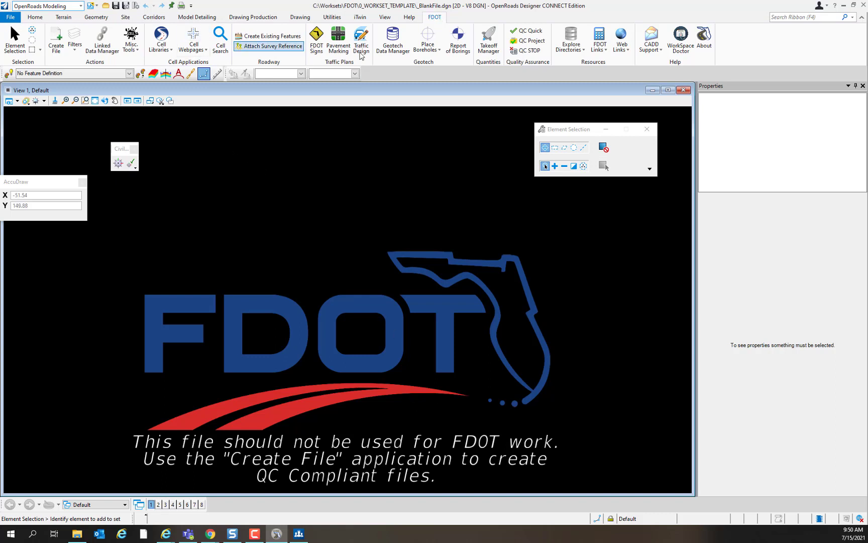
click(708, 47)
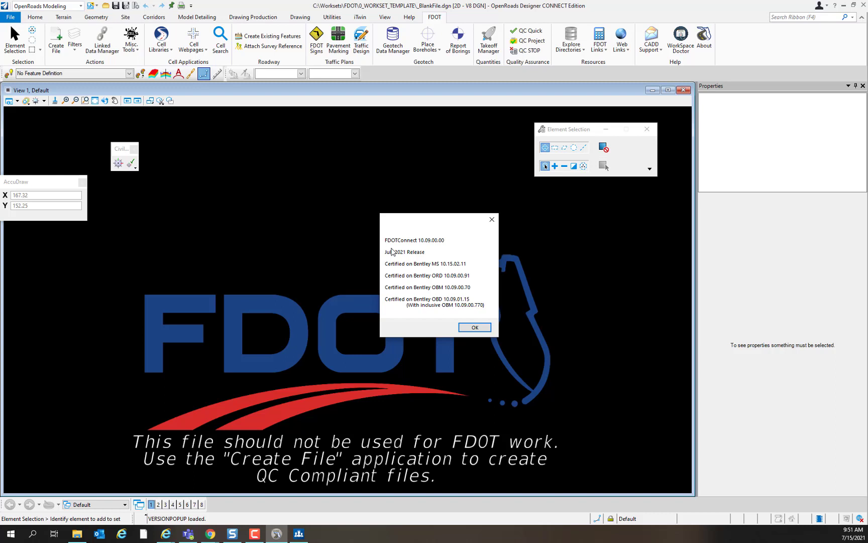
click(475, 328)
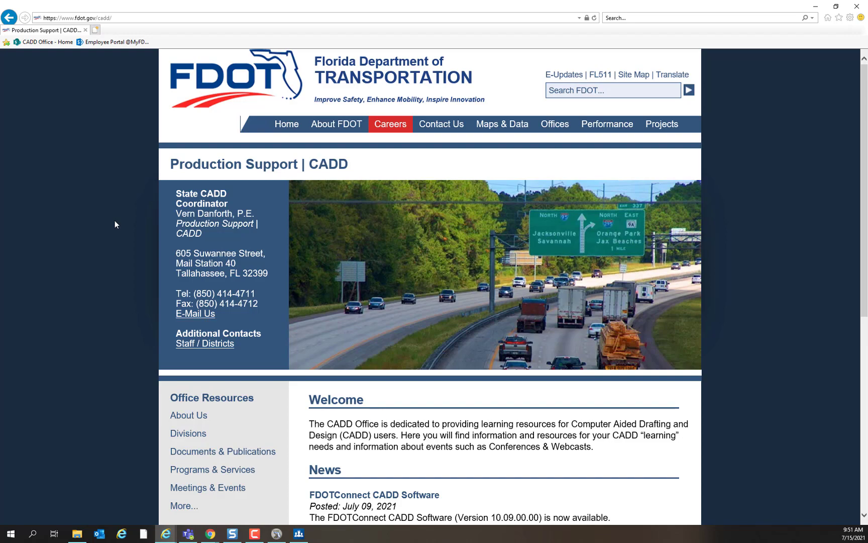
Step: Open 'CADD Software' under Most Requested on the CADD Office home page
scroll(115, 221, down, 4)
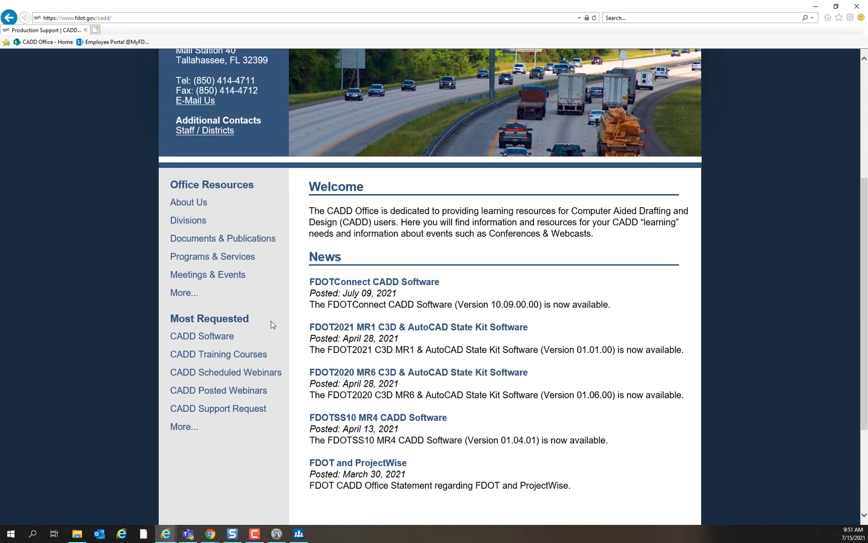
click(206, 340)
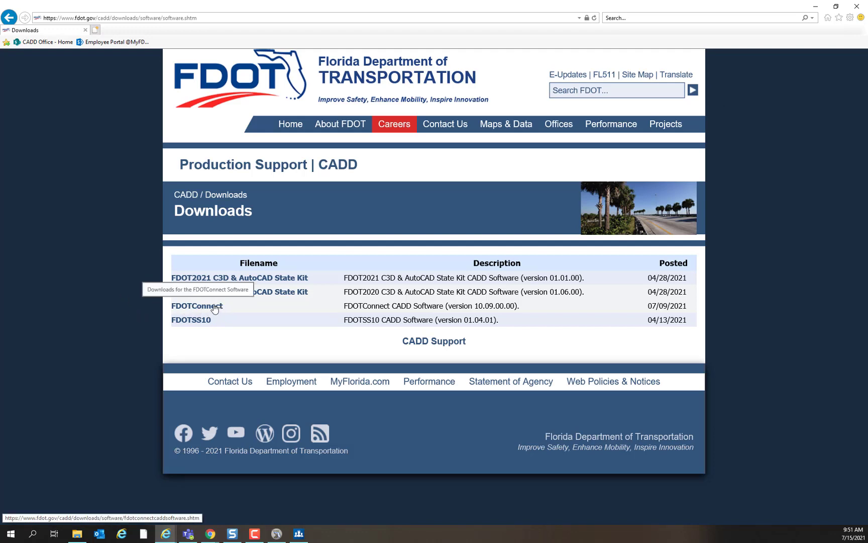
Step: Open the FDOTConnect CADD Software page, review its installers, then go back
click(190, 307)
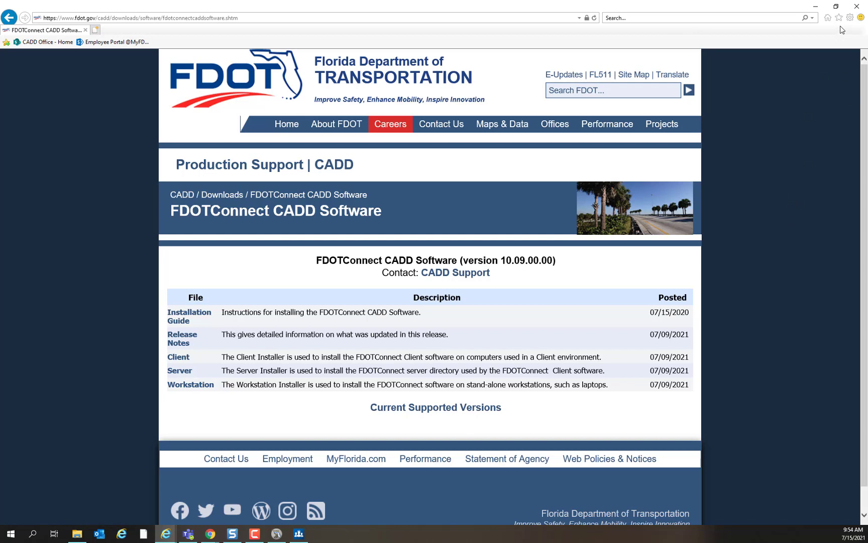
click(10, 18)
Step: From the CADD home page, open CADD Training Courses and pick FDOTConnect Traffic Plans
click(10, 19)
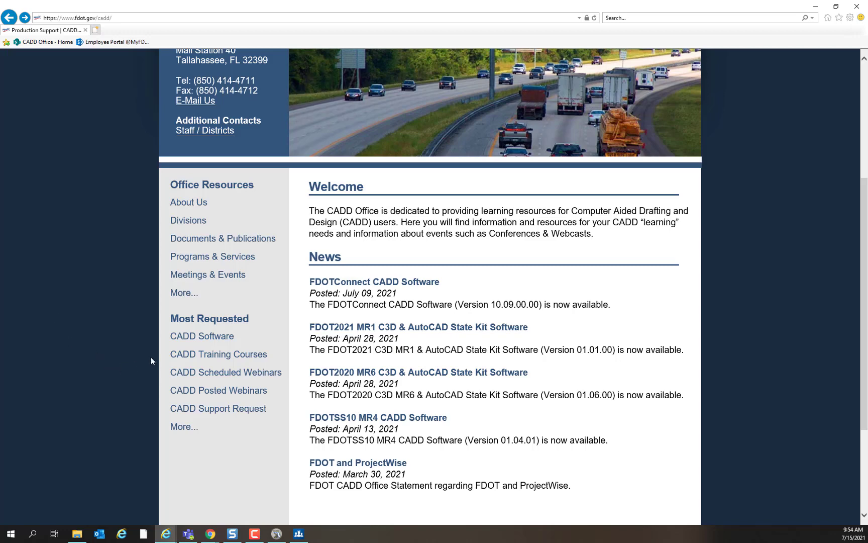
click(223, 359)
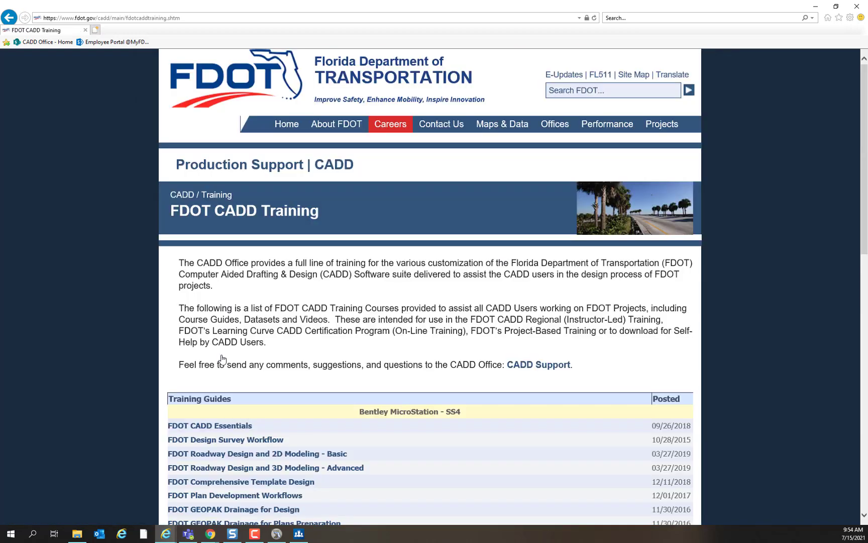
scroll(132, 360, down, 4)
scroll(128, 357, down, 2)
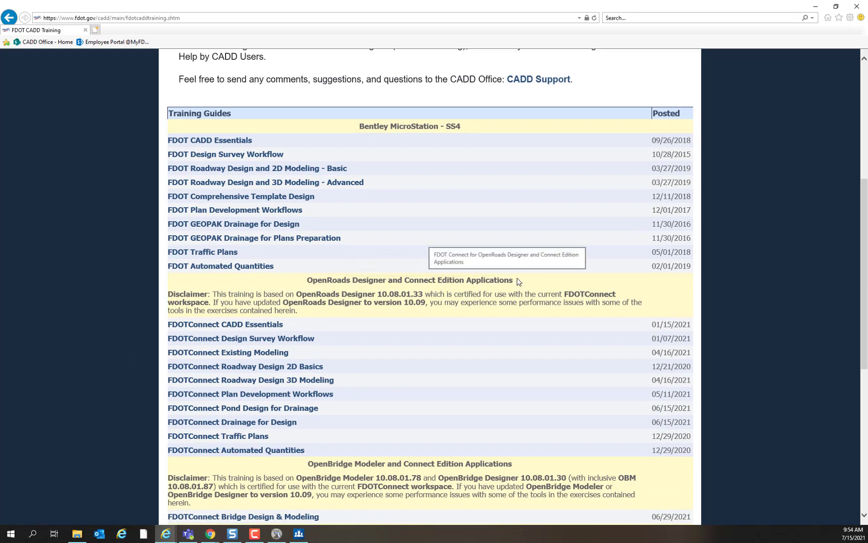
scroll(118, 378, down, 4)
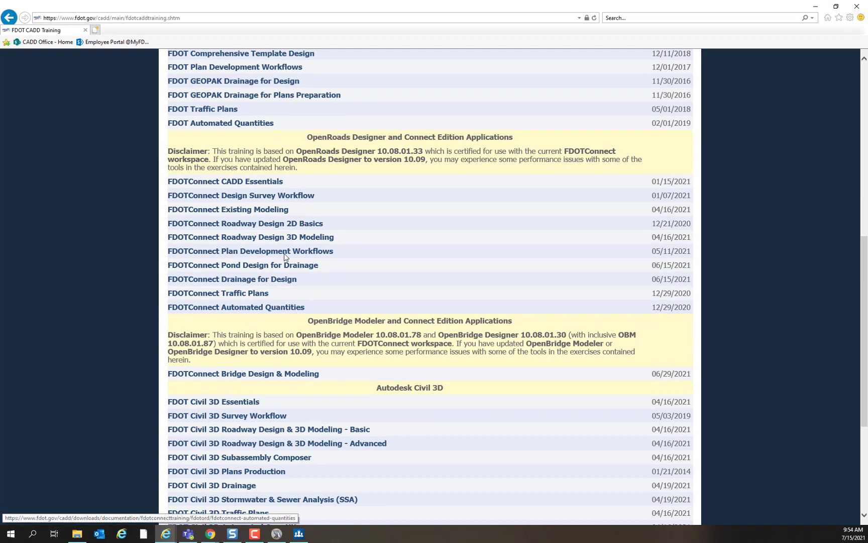
click(231, 294)
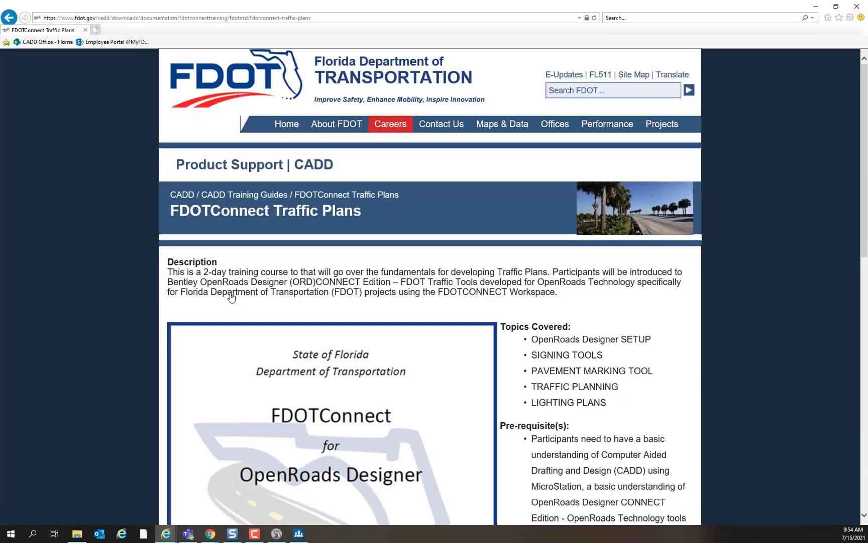
Step: Open and close the Traffic Plans Training Guide PDF, then show the downloaded dataset.zip in its folder
scroll(231, 298, down, 5)
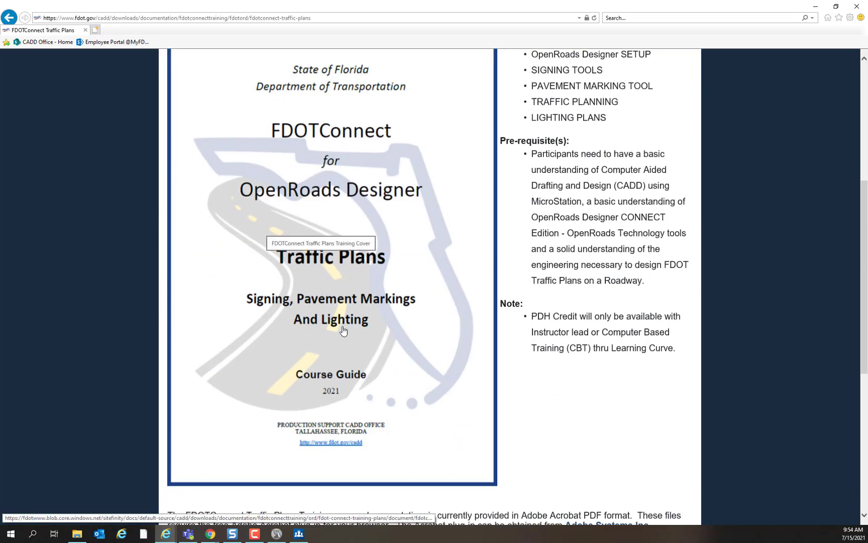
scroll(523, 327, down, 5)
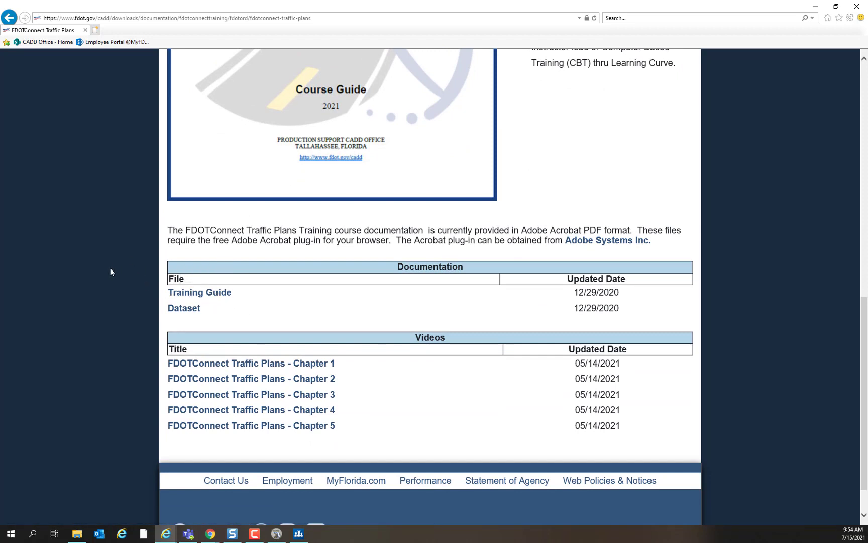
click(198, 294)
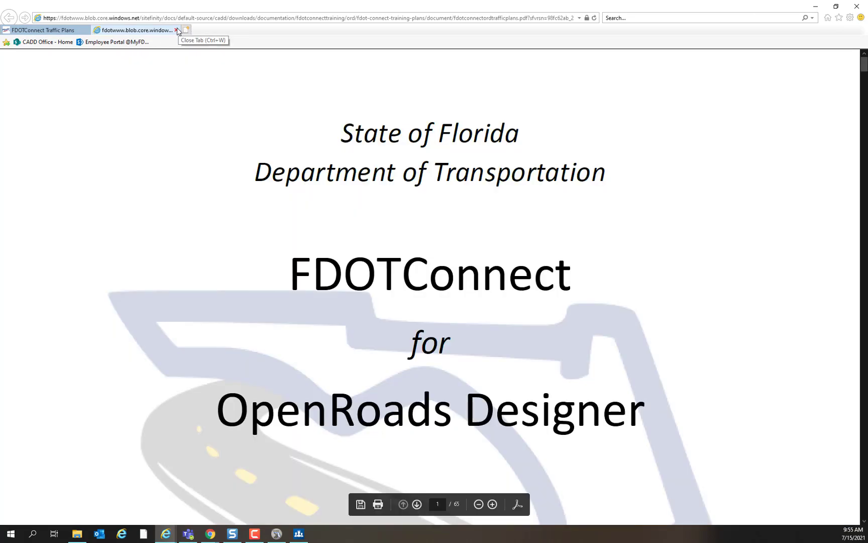
click(176, 30)
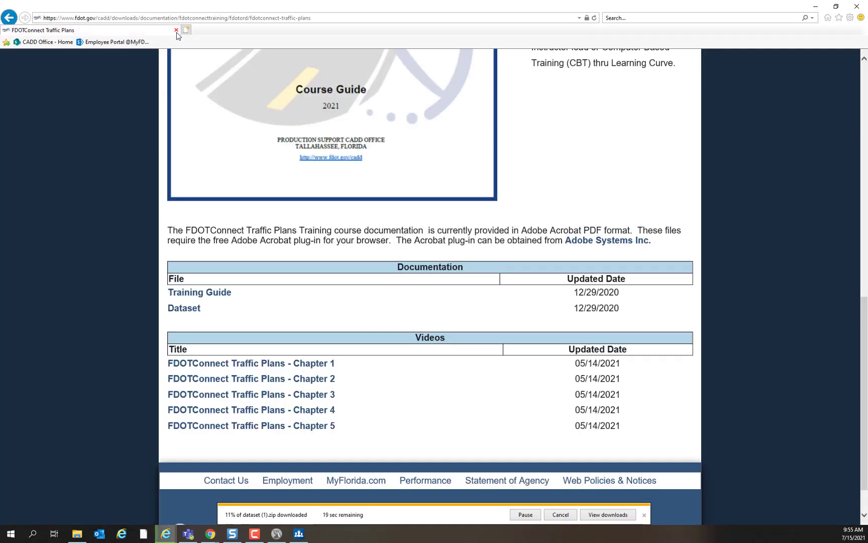
click(77, 533)
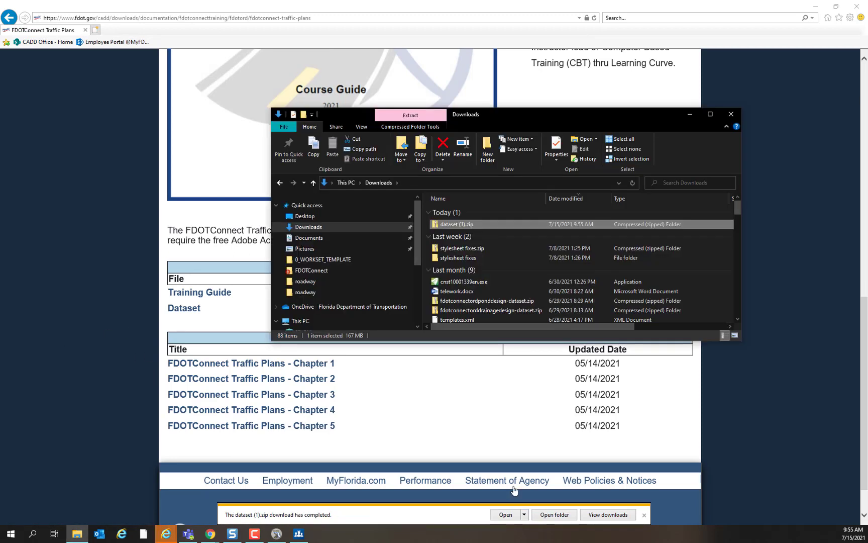
Step: Extract dataset (1).zip to the suggested folder
right_click(461, 225)
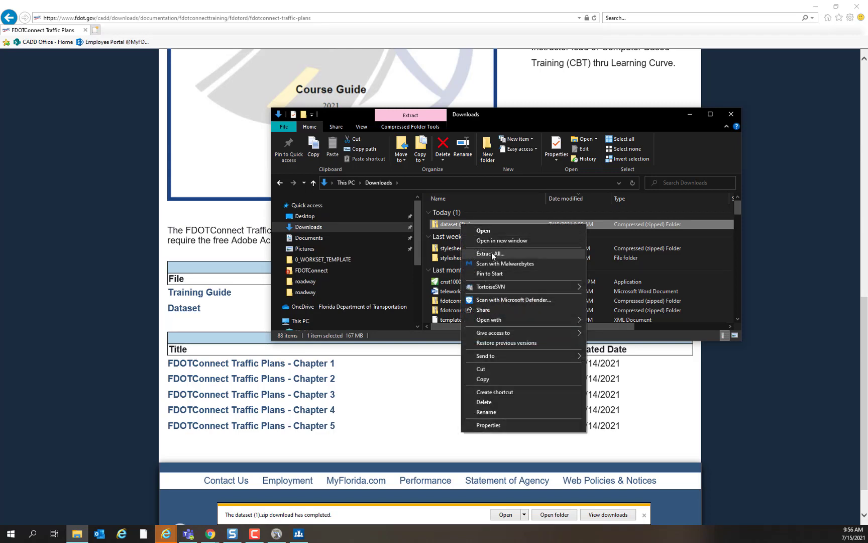
click(491, 254)
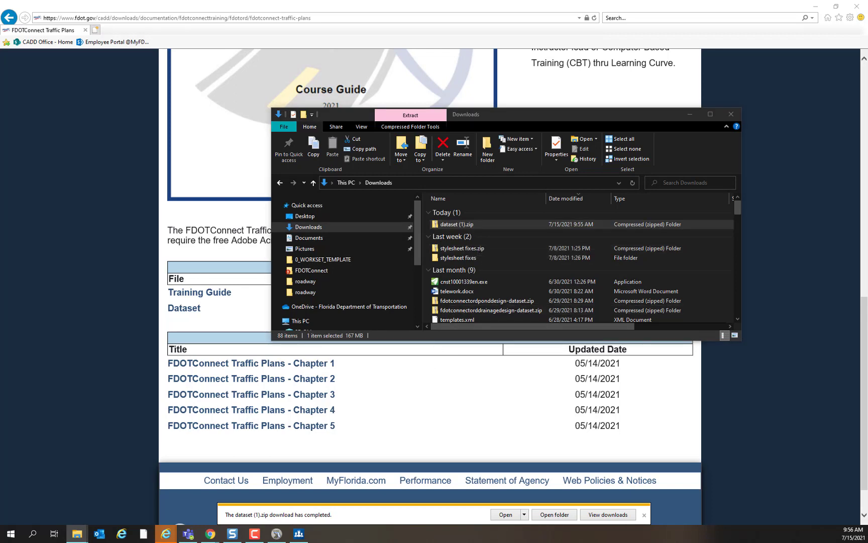
click(566, 240)
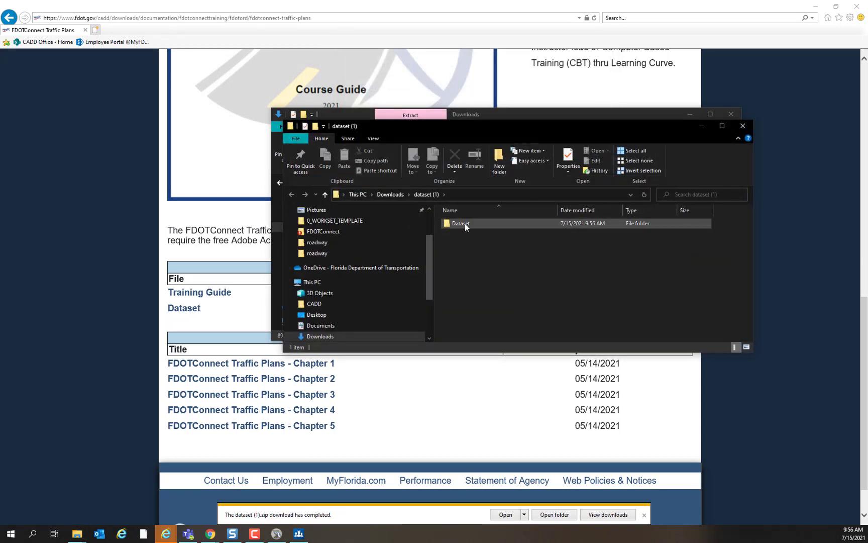
Step: Look inside Dataset > Complete, then go back and open the Start folder
double_click(465, 225)
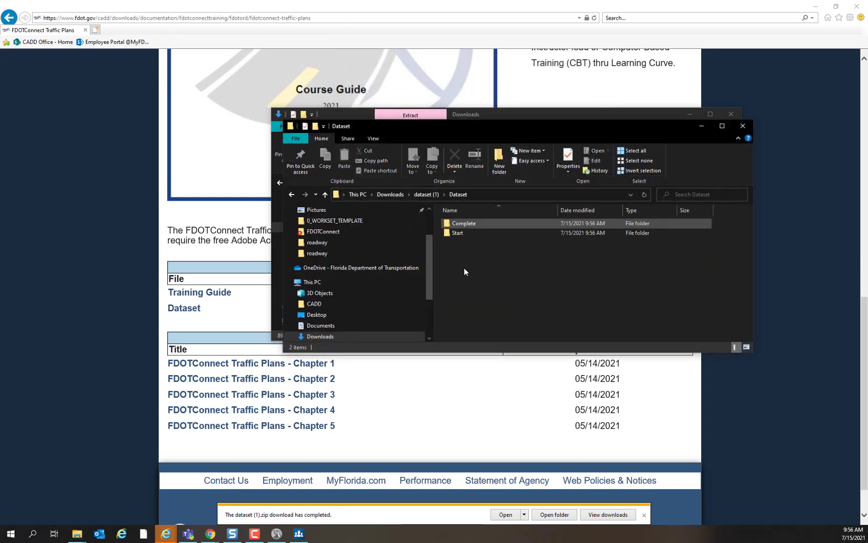
double_click(472, 226)
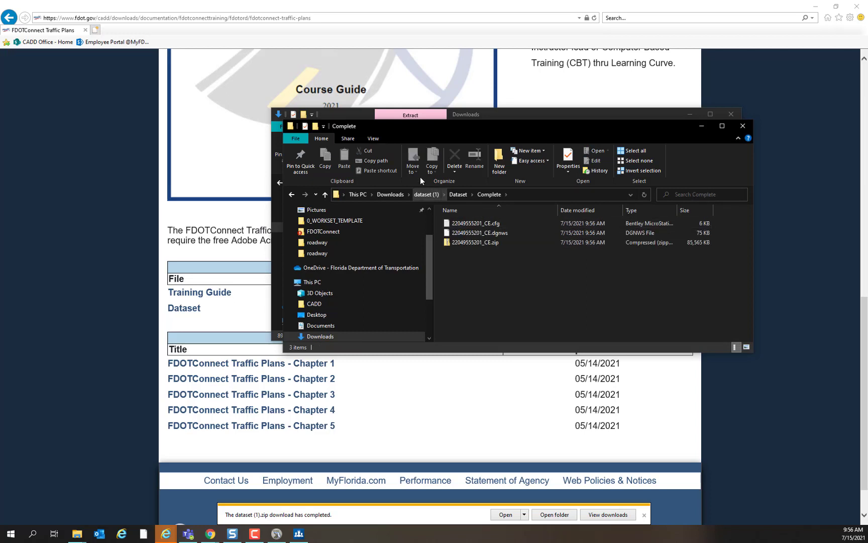
click(451, 195)
click(454, 234)
double_click(456, 234)
right_click(472, 243)
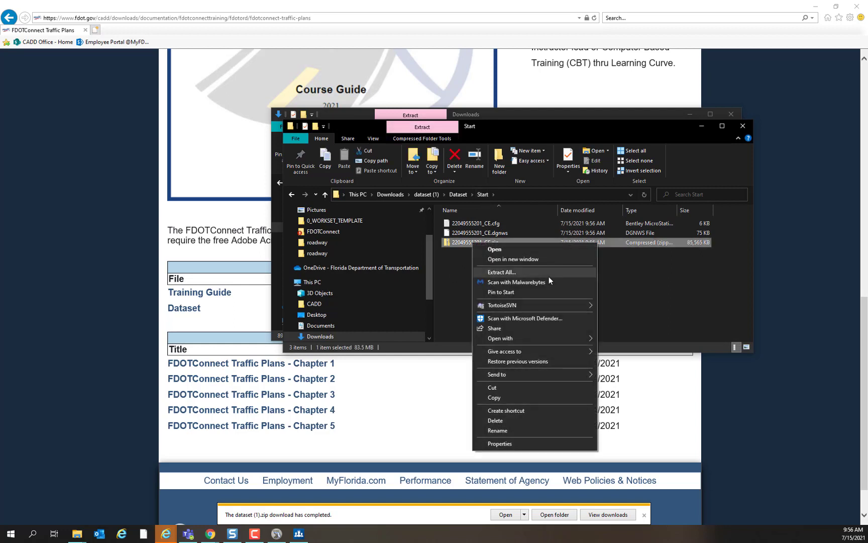
click(546, 274)
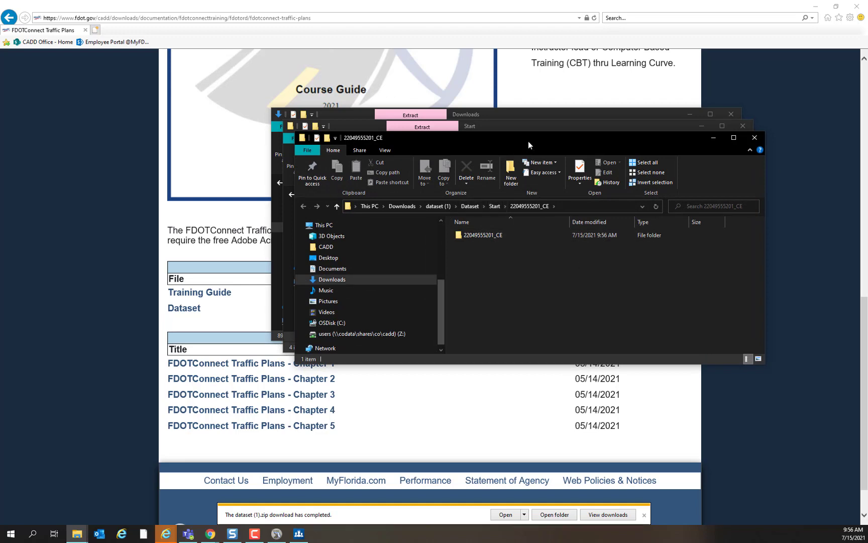
drag(528, 138, 519, 293)
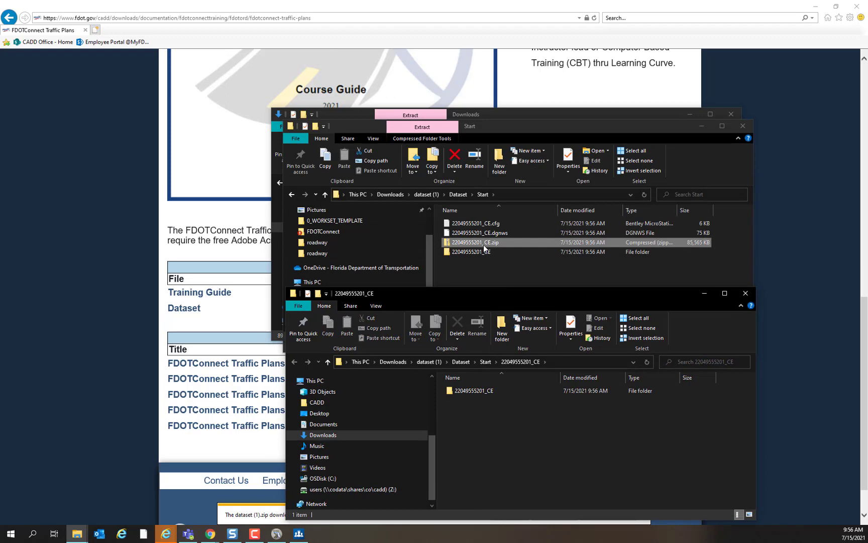
double_click(483, 243)
click(477, 223)
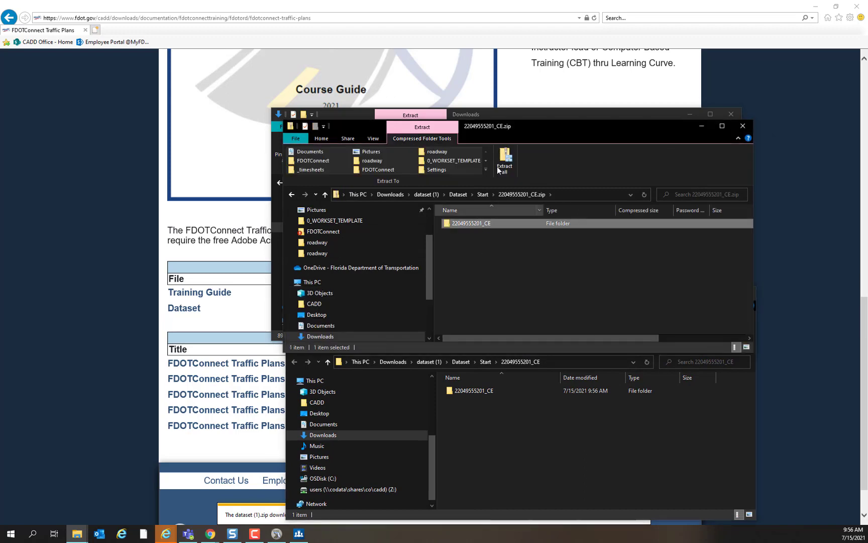
click(742, 125)
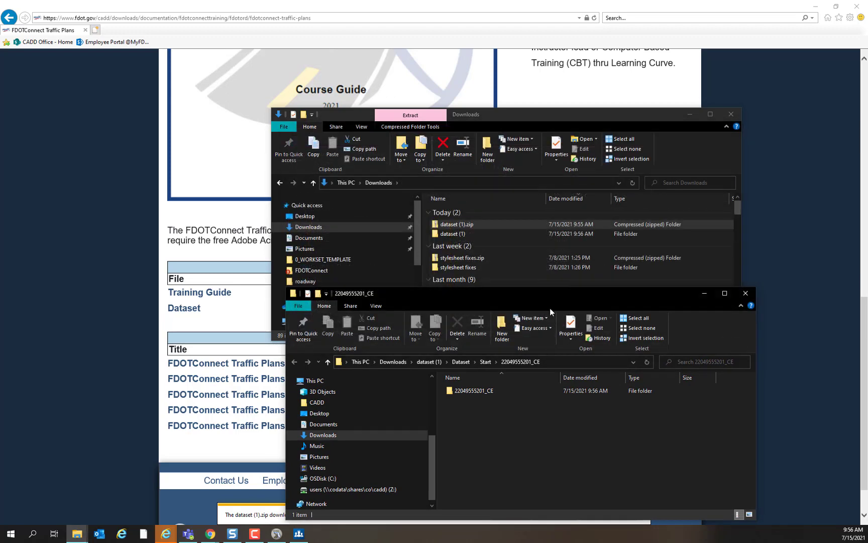
drag(546, 291, 542, 160)
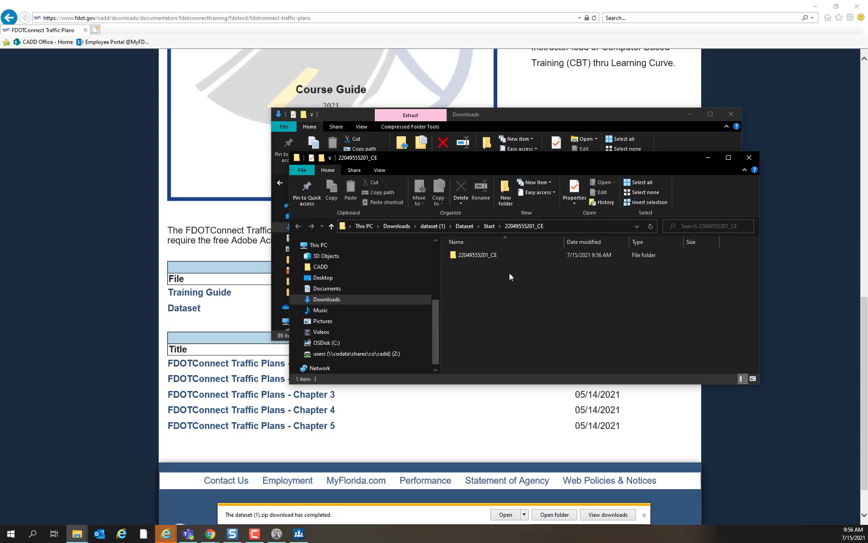
click(489, 226)
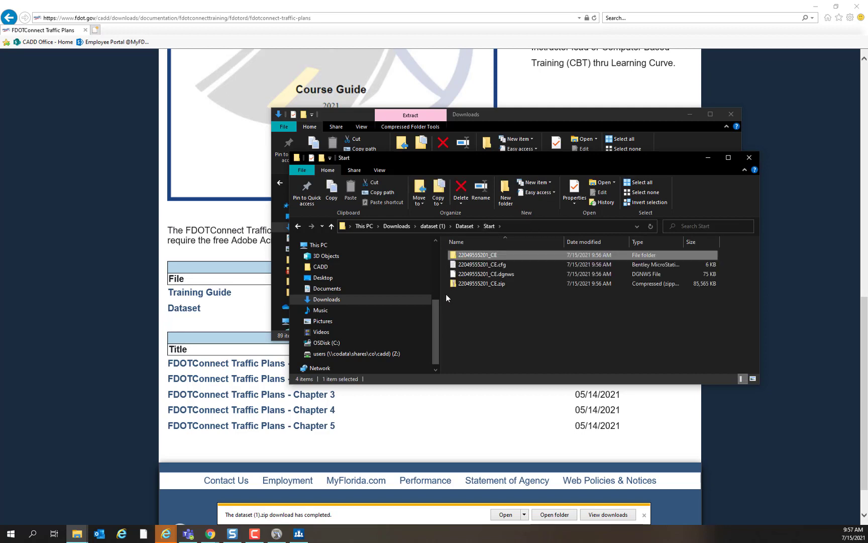
double_click(477, 255)
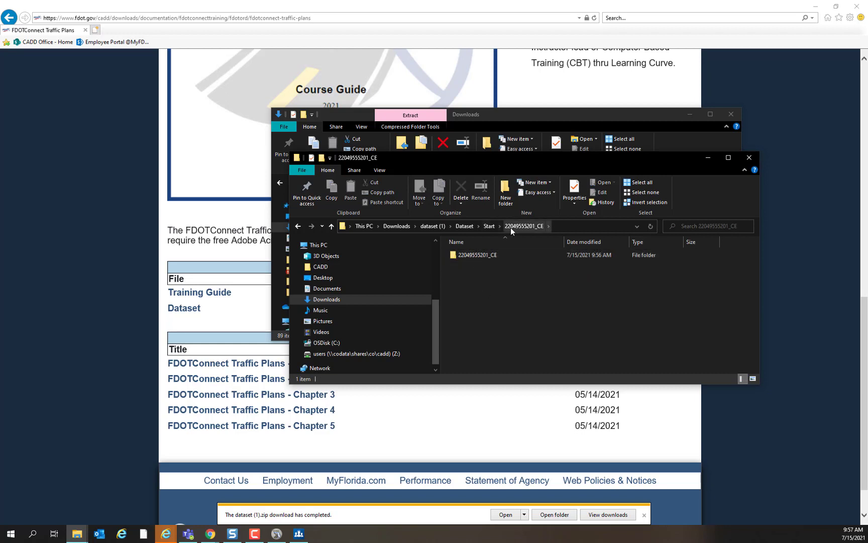
double_click(486, 255)
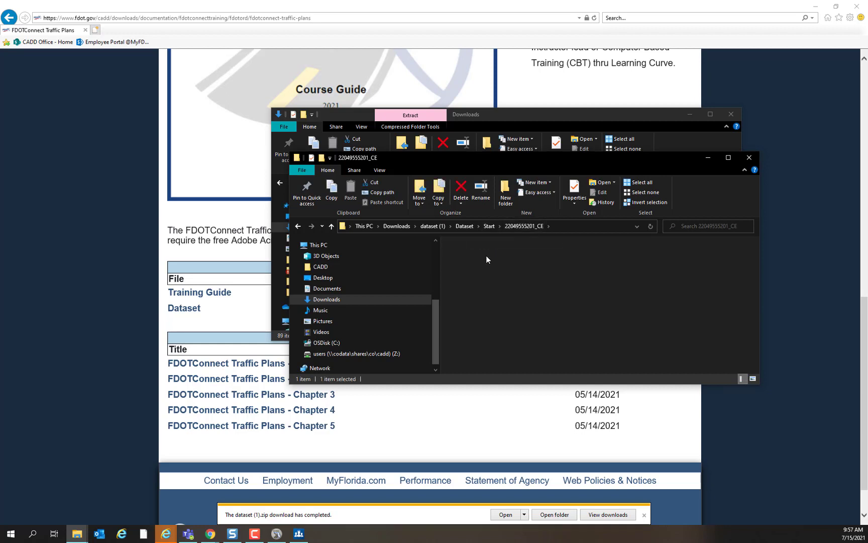
click(527, 227)
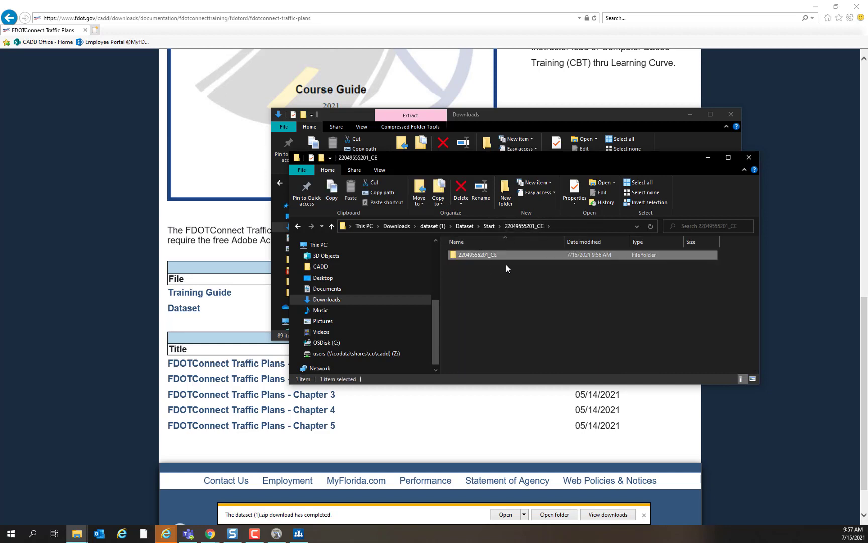
double_click(471, 256)
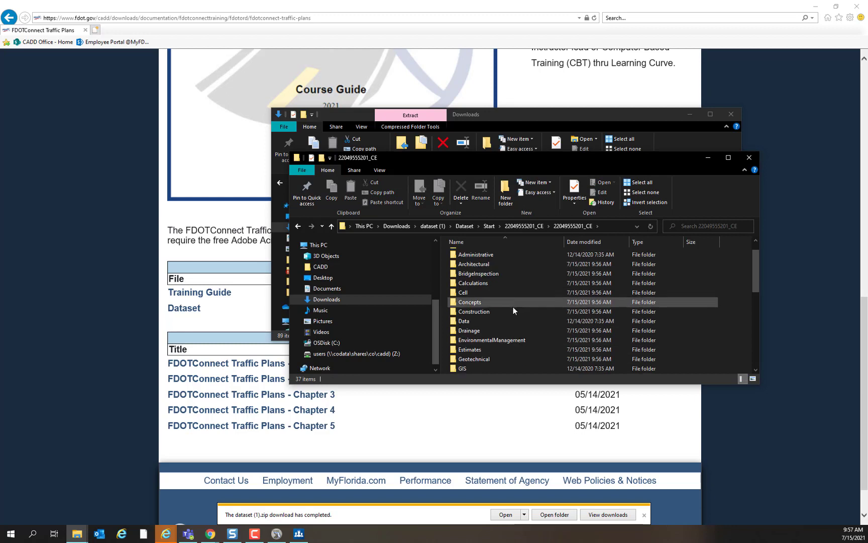
scroll(513, 308, down, 2)
scroll(512, 310, up, 3)
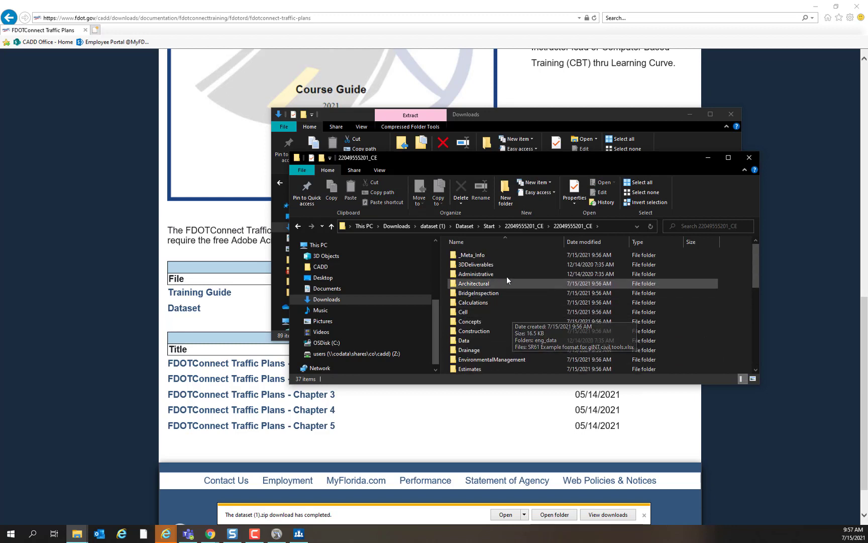
click(514, 227)
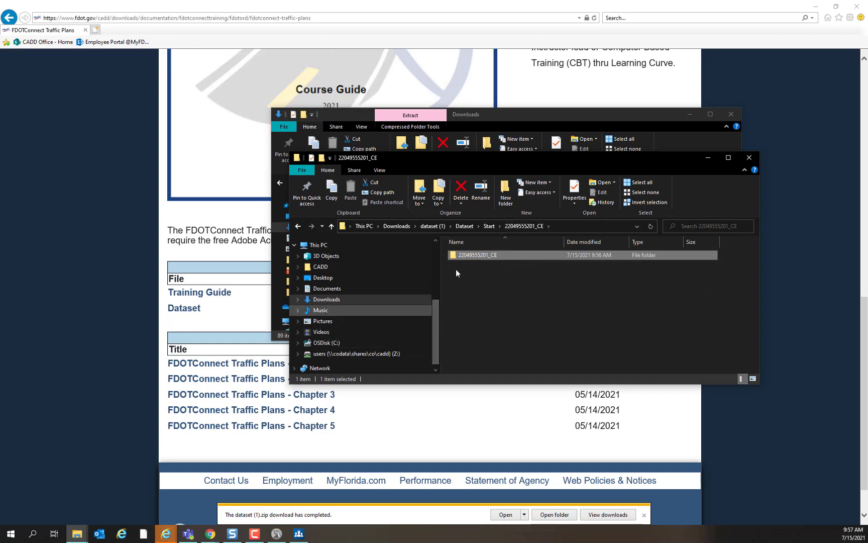
right_click(470, 255)
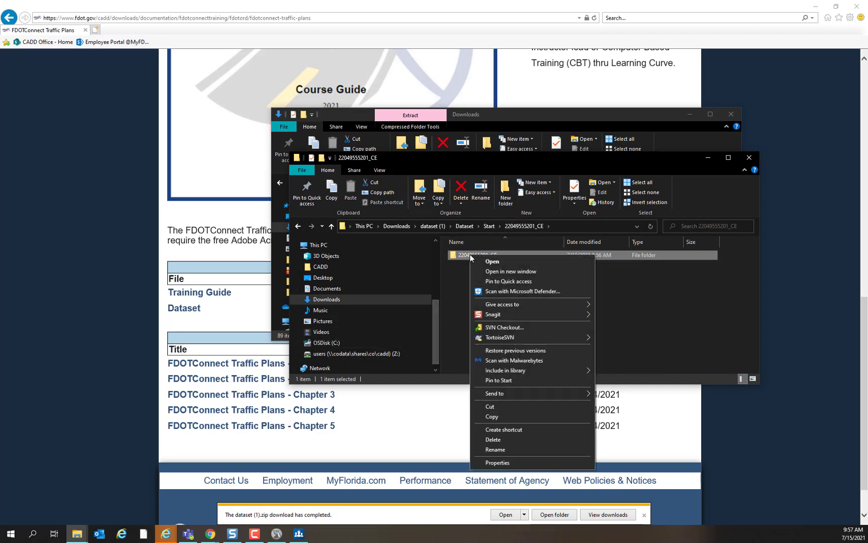
click(492, 416)
click(332, 342)
scroll(477, 326, down, 5)
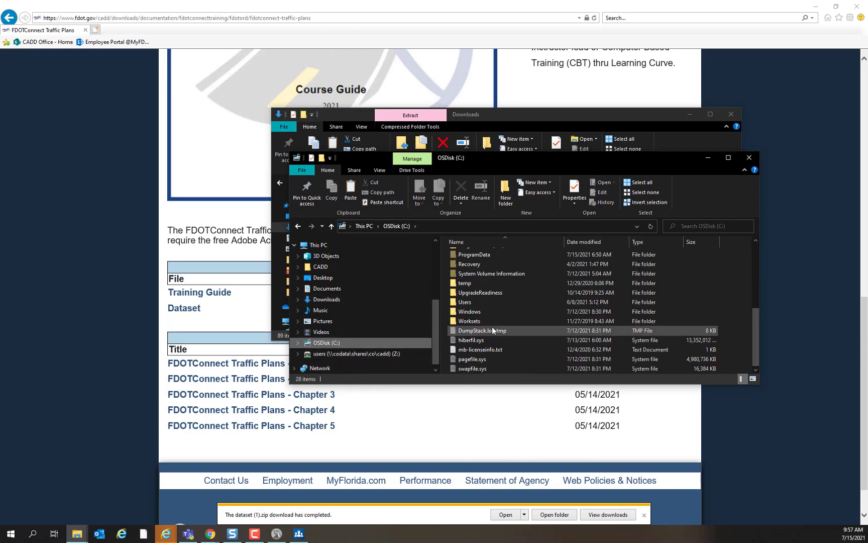
double_click(486, 322)
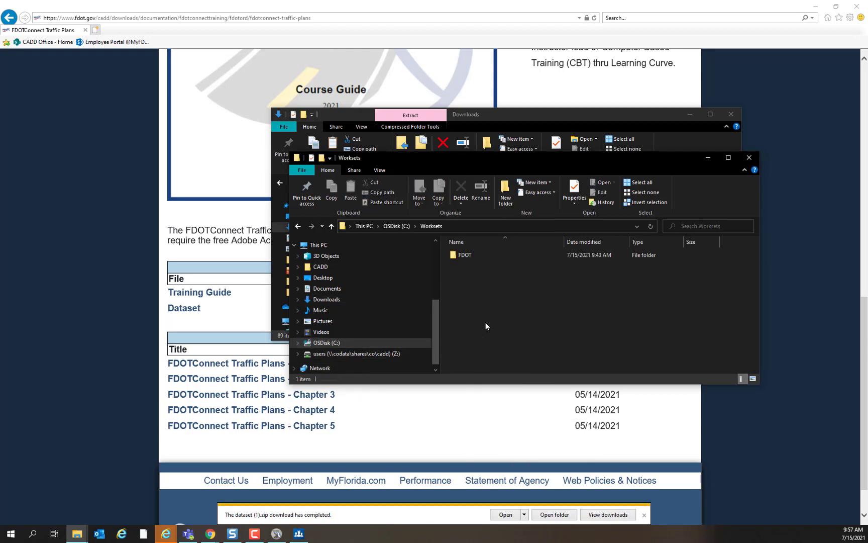
double_click(473, 256)
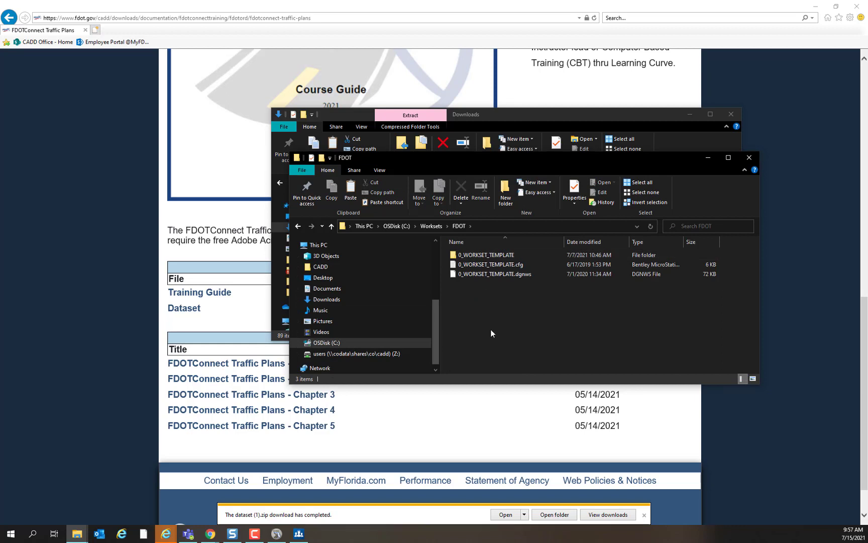
right_click(480, 306)
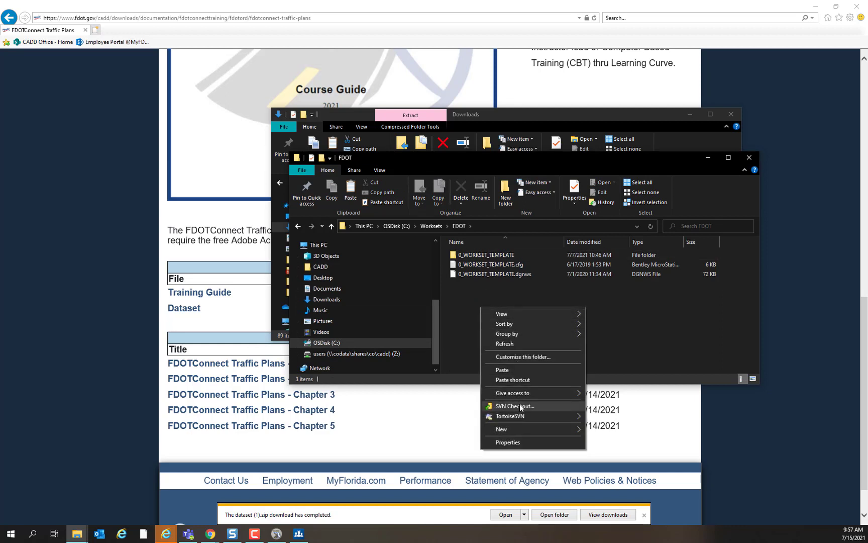
click(475, 344)
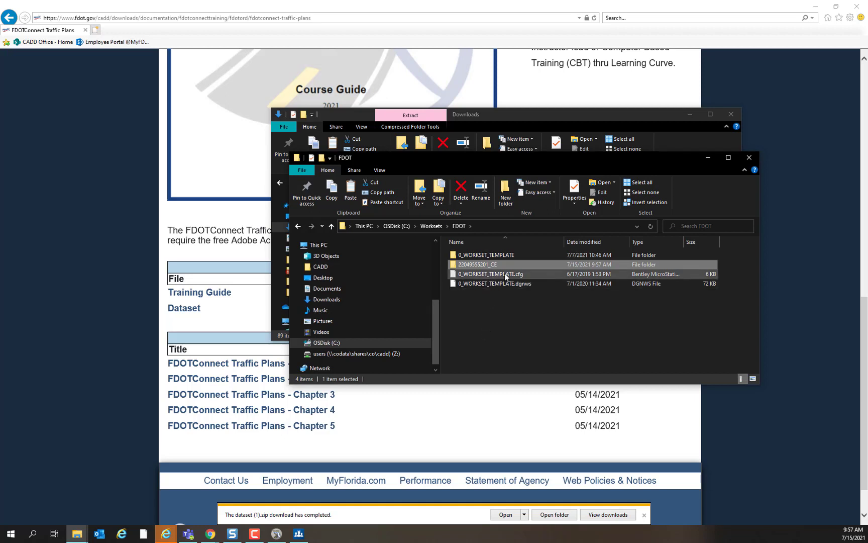
click(299, 227)
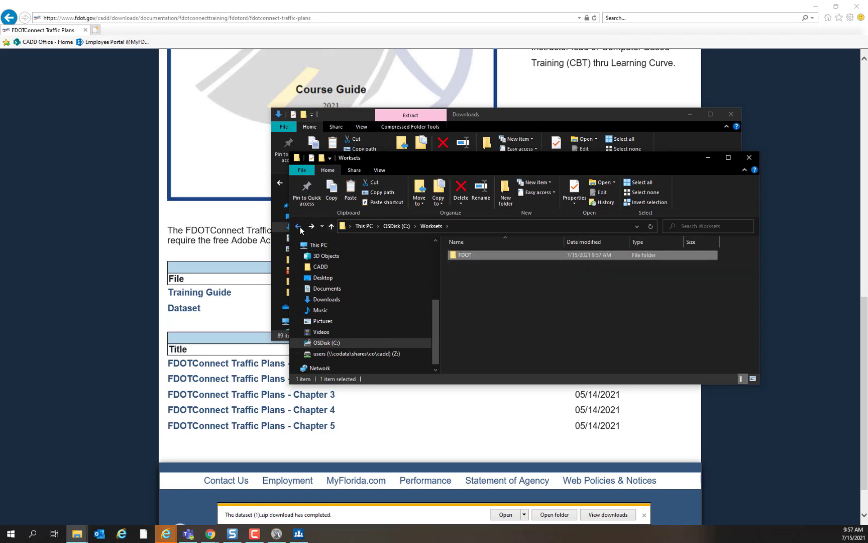
click(299, 227)
click(298, 227)
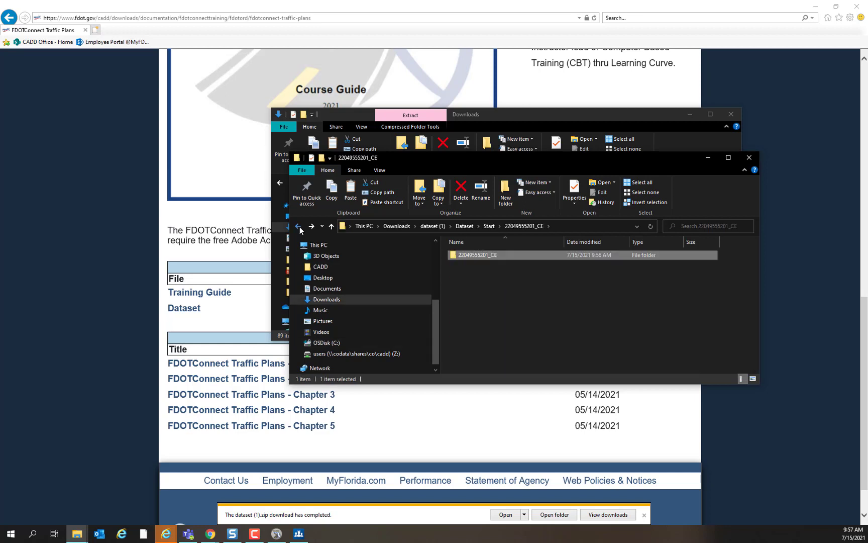
key(Return)
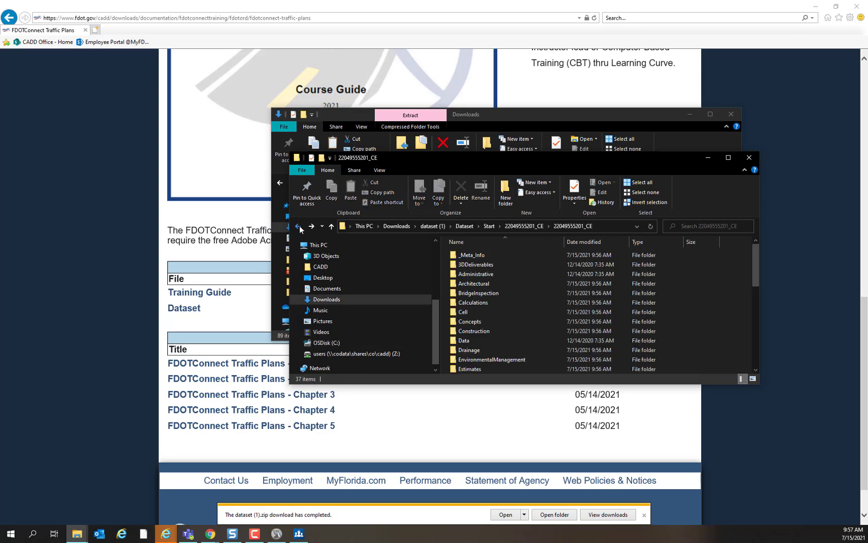
click(489, 226)
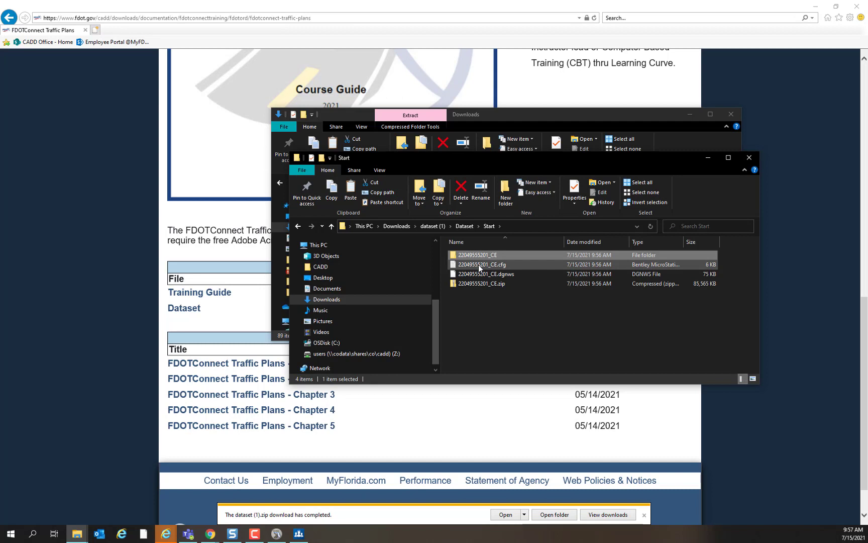
click(480, 266)
shift+click(481, 275)
right_click(479, 278)
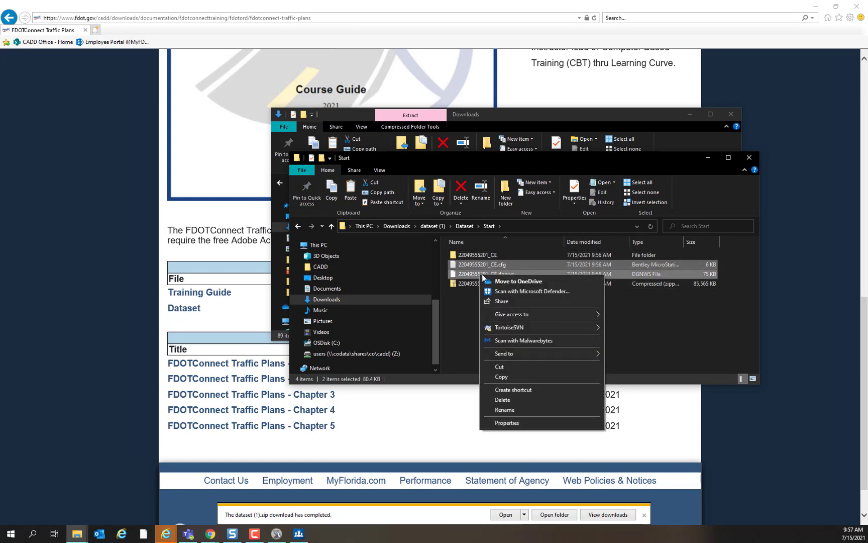
click(507, 376)
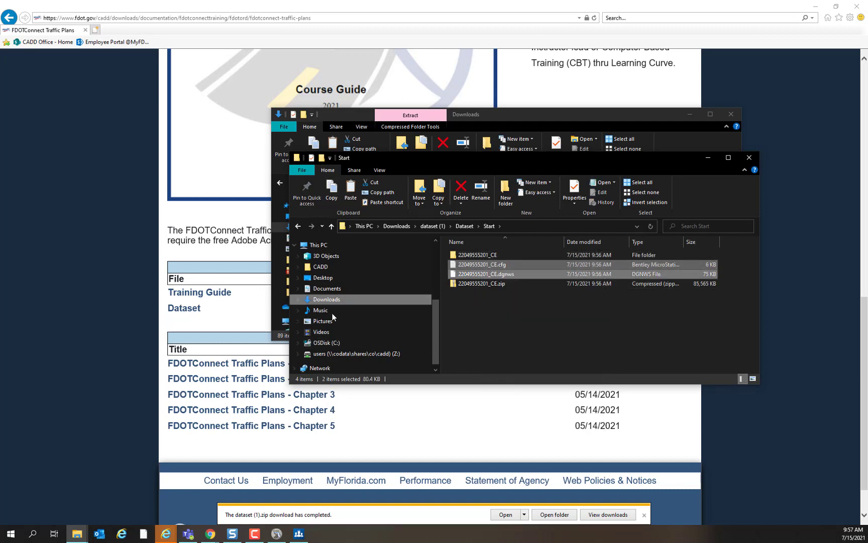
Step: Paste the .cfg and .dgnws files into C:\Worksets\FDOT
click(344, 342)
scroll(494, 312, down, 5)
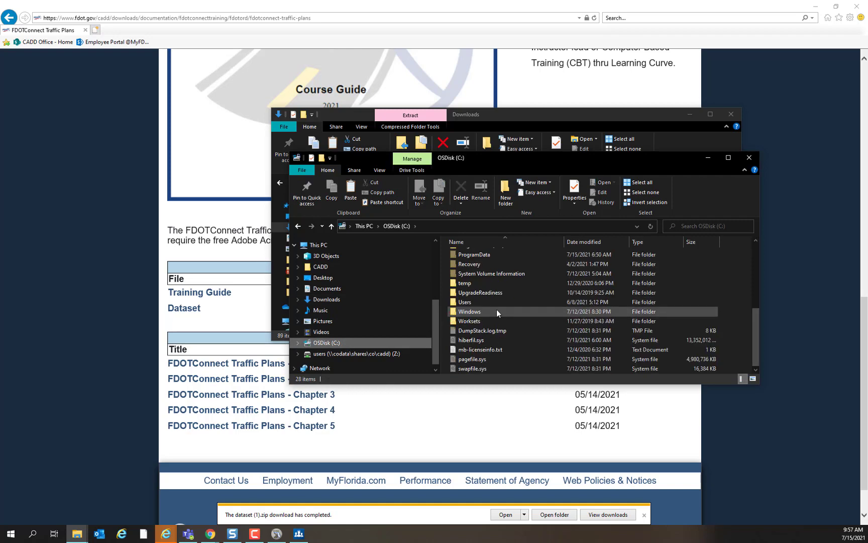
double_click(489, 321)
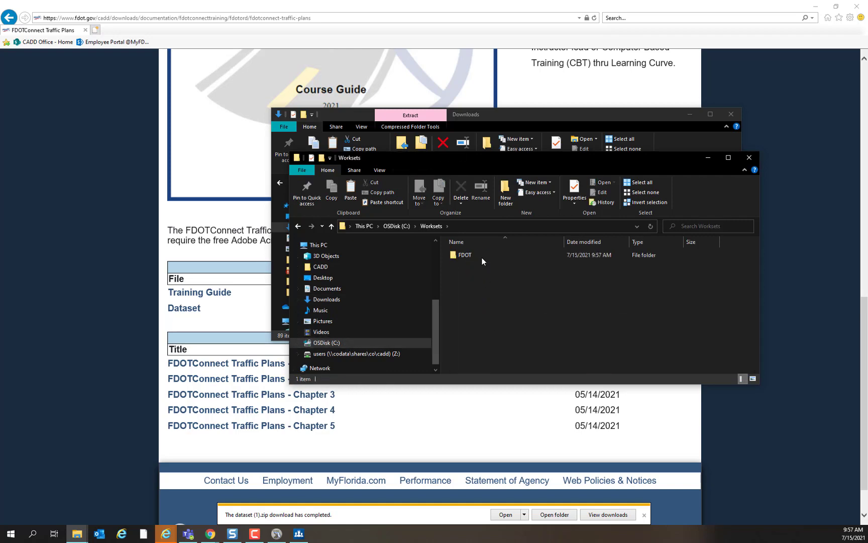
double_click(481, 256)
right_click(492, 313)
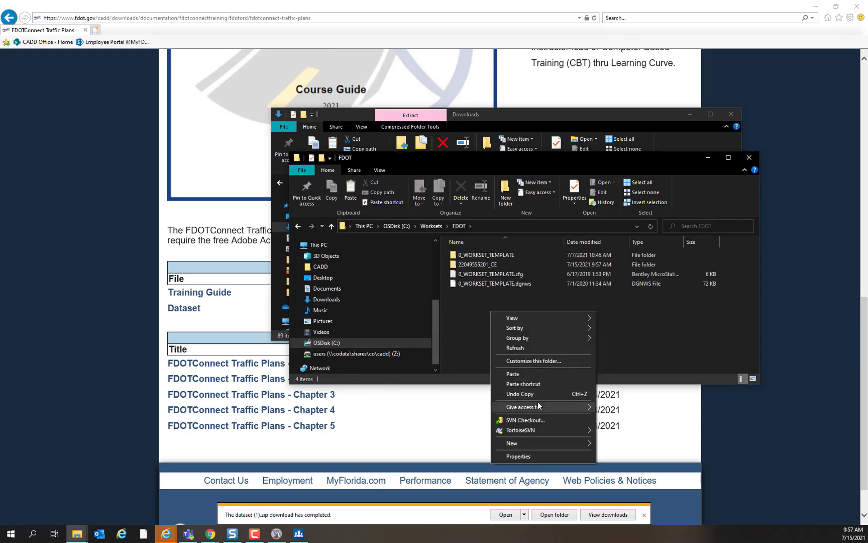
click(533, 373)
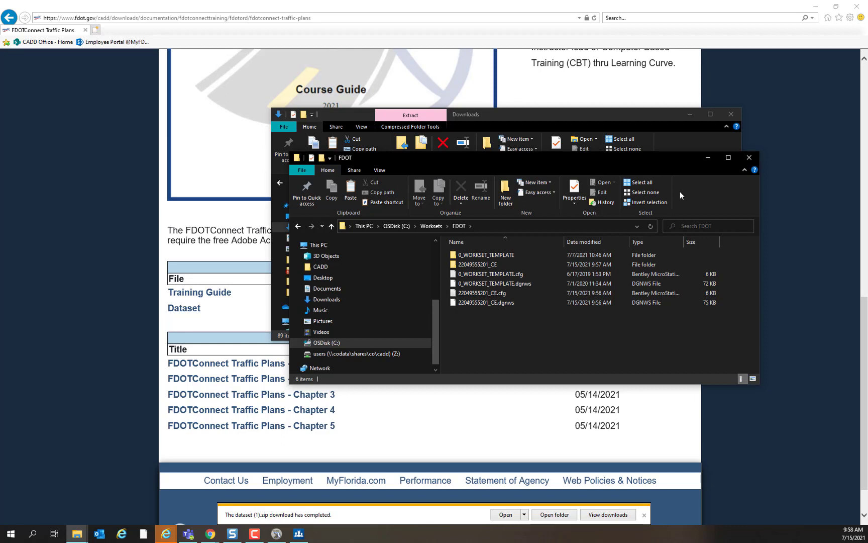
Step: Close OpenRoads Designer and relaunch FDOT Connect for OpenRoads from the desktop
right_click(277, 533)
click(263, 514)
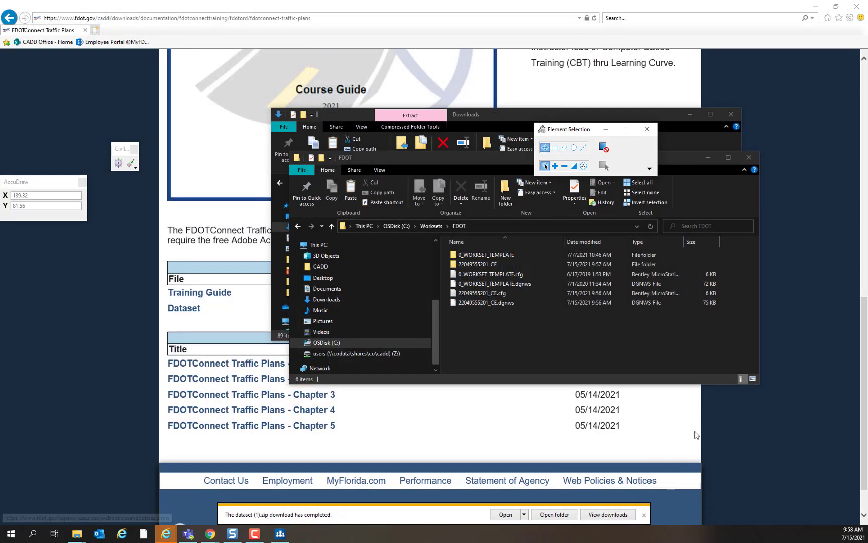
key(super+d)
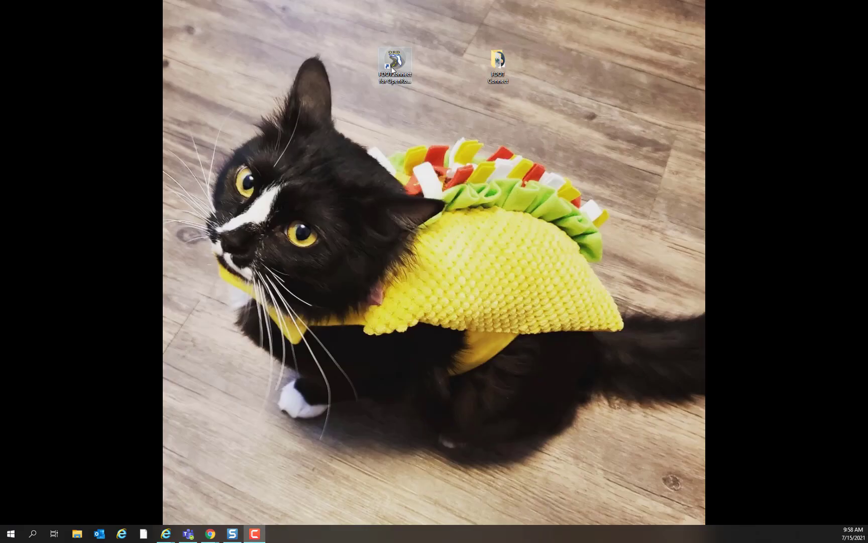
double_click(393, 69)
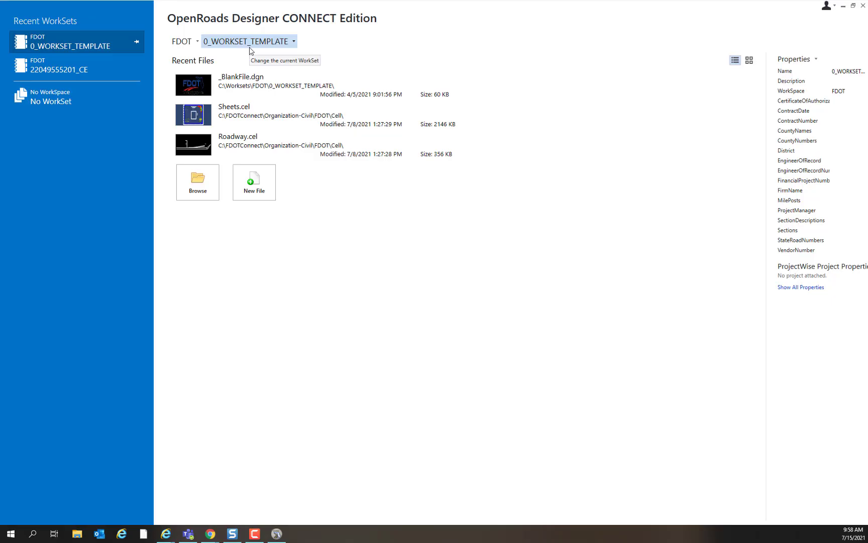
click(249, 41)
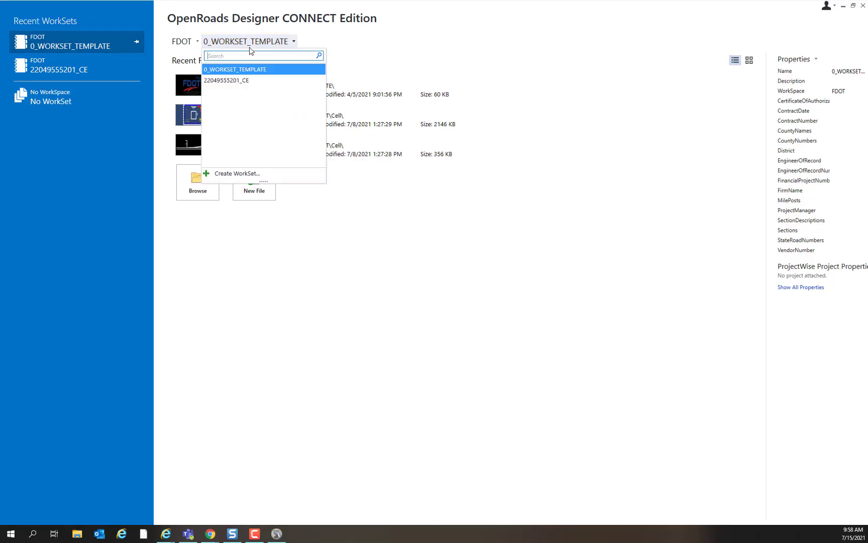
click(253, 80)
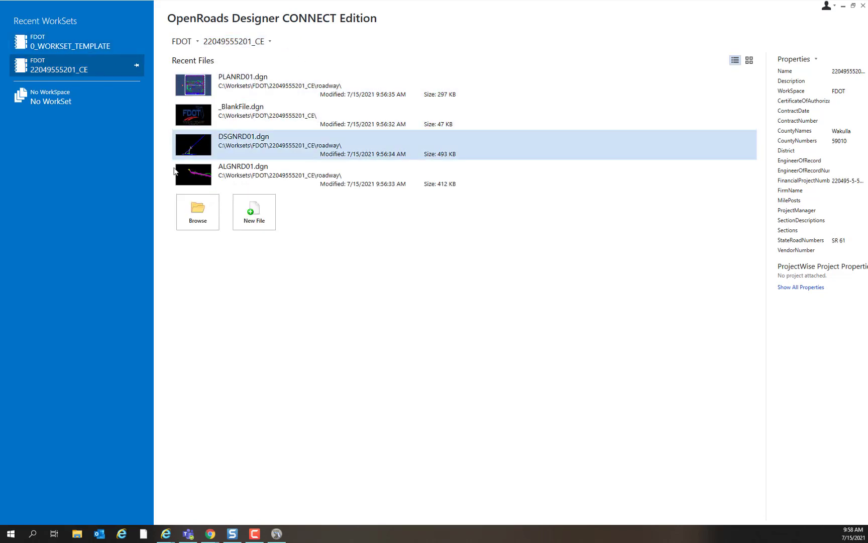
click(199, 223)
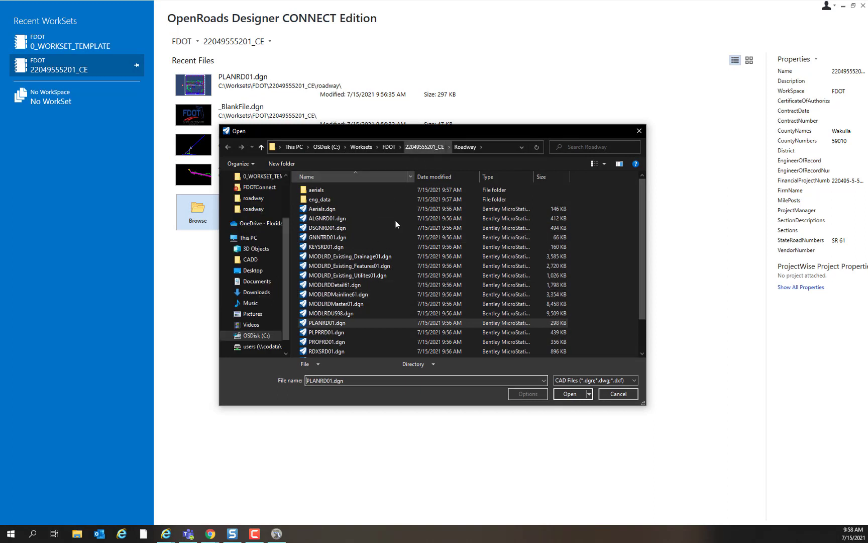
click(425, 146)
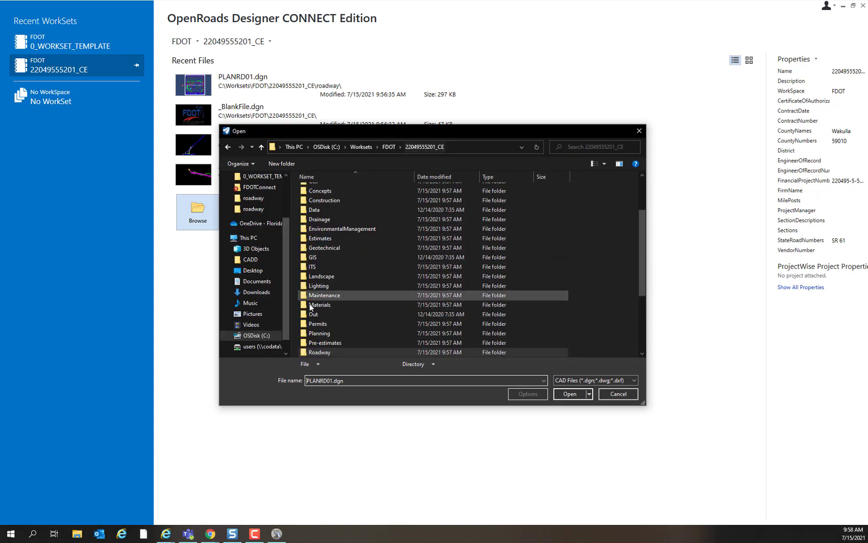
scroll(321, 282, down, 4)
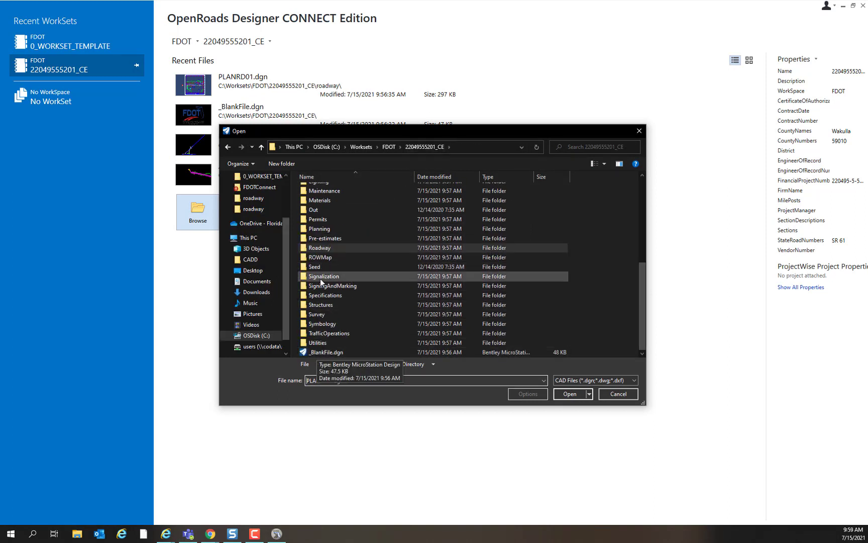
double_click(323, 247)
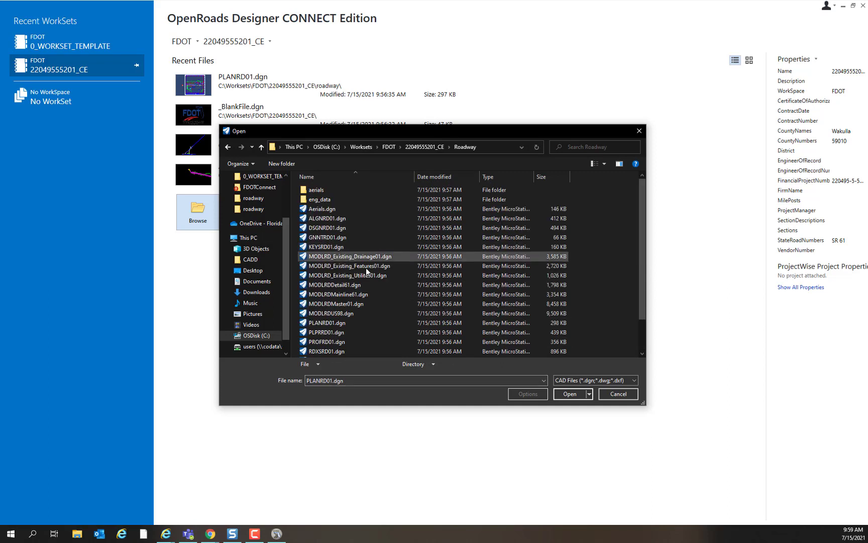
click(425, 147)
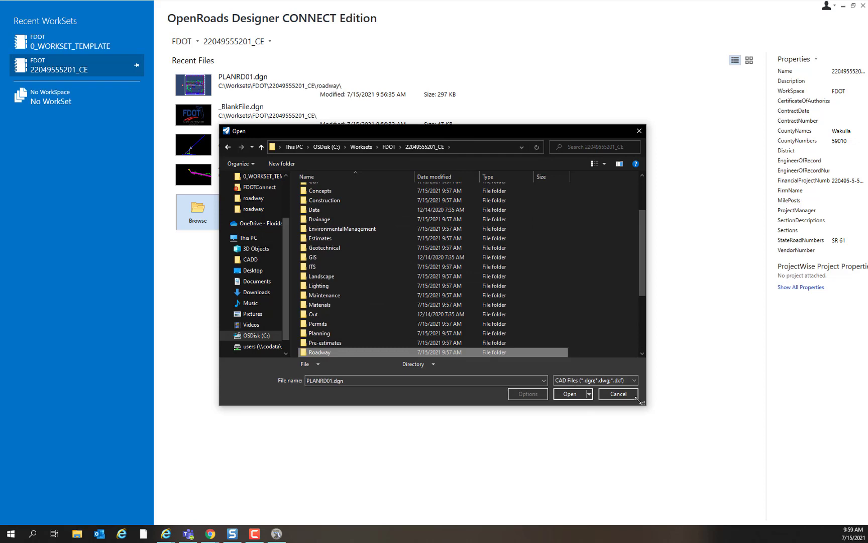
scroll(402, 336, down, 4)
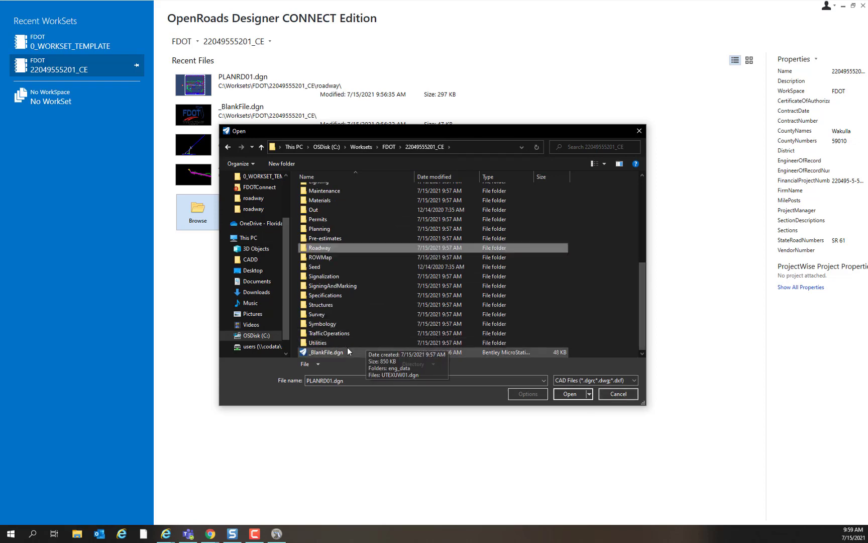
click(362, 351)
click(569, 393)
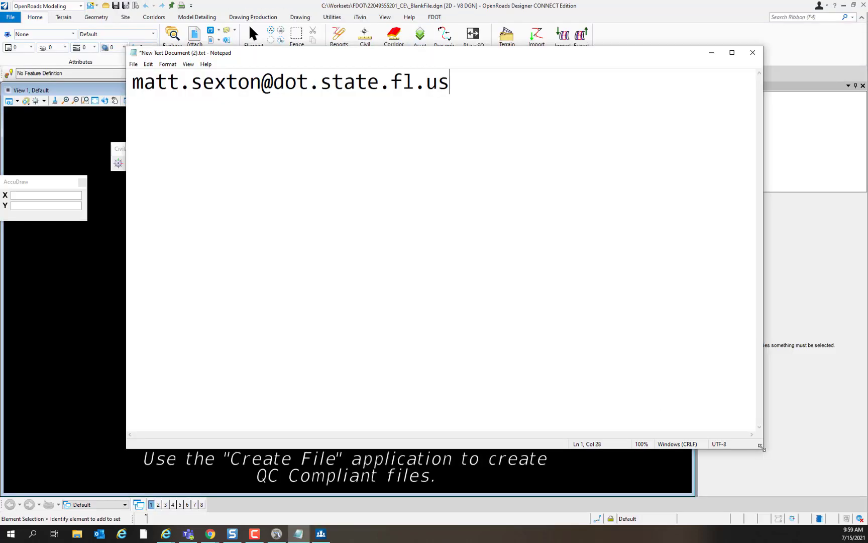
Step: Shrink the Notepad note and move it lower to reveal the FDOT drawing
drag(761, 447, 532, 159)
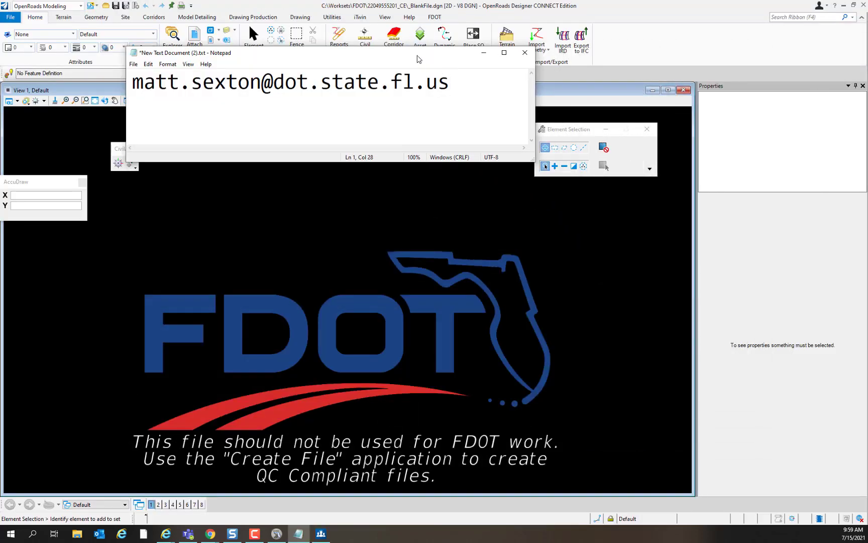
drag(418, 59, 429, 132)
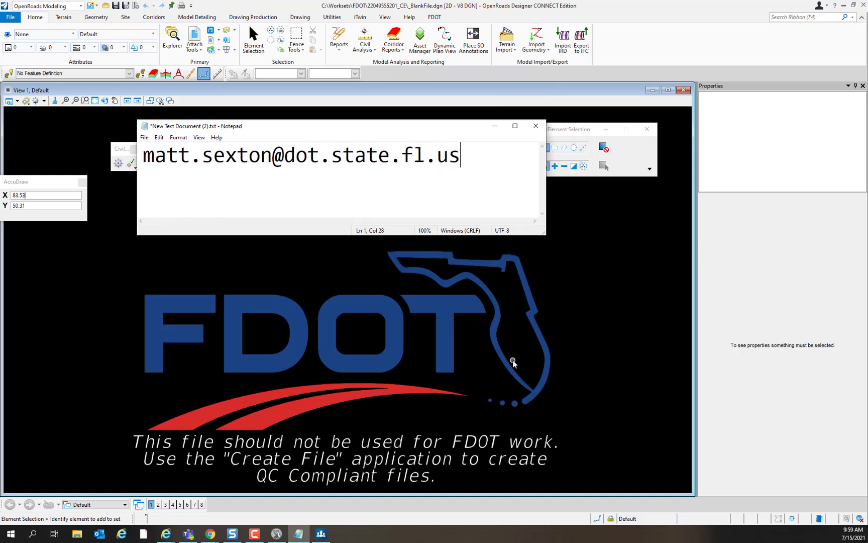